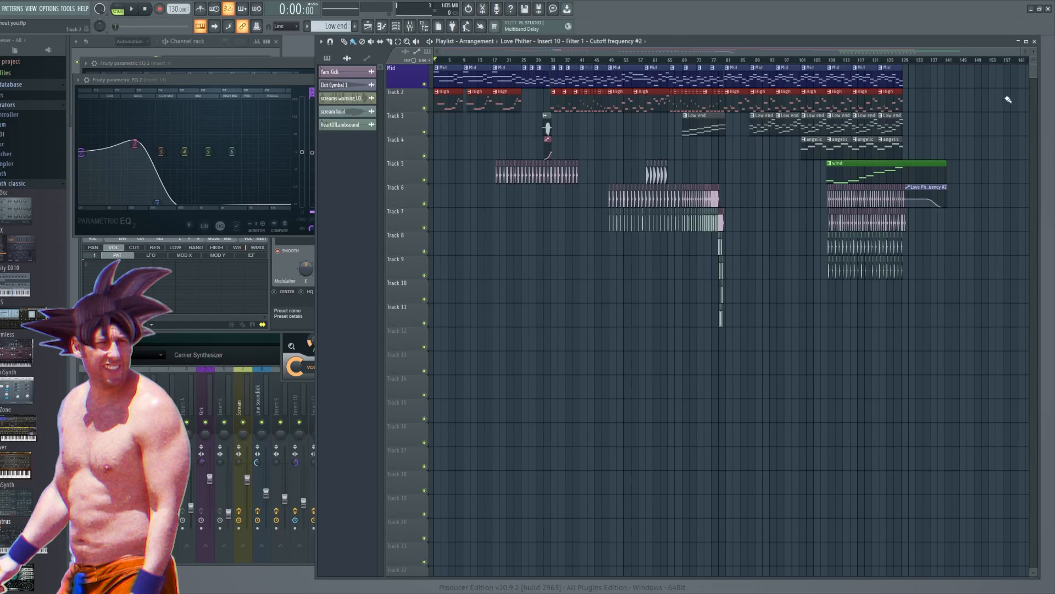
Play the arrangement from the start to hear the intro, and stop playback before the Track 5 kicks
mouse_move(1034, 71)
mouse_down()
mouse_move(1010, 357)
mouse_move(1028, 67)
mouse_up()
key(space)
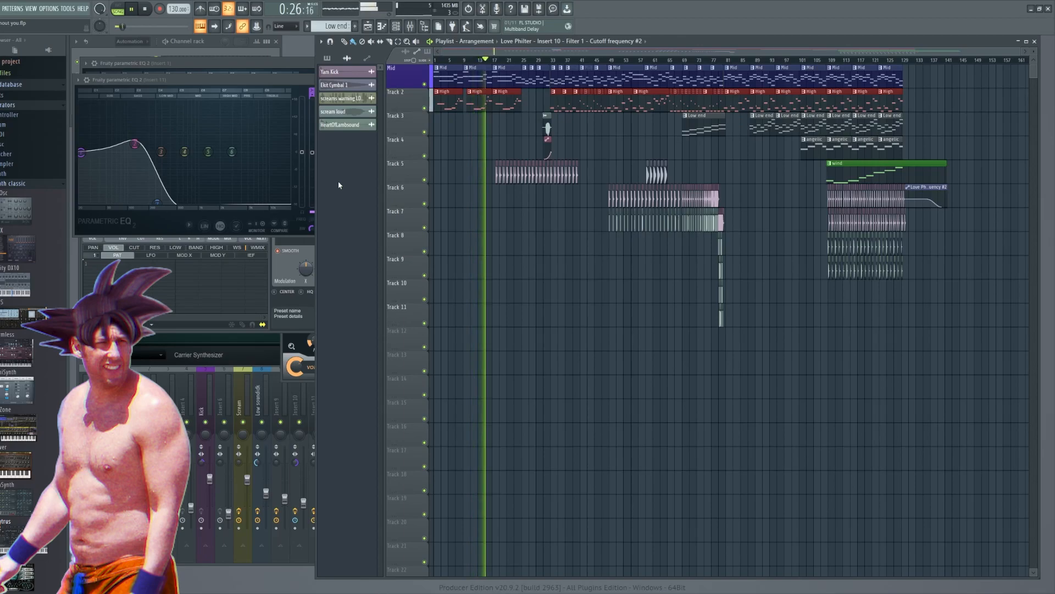
click(145, 10)
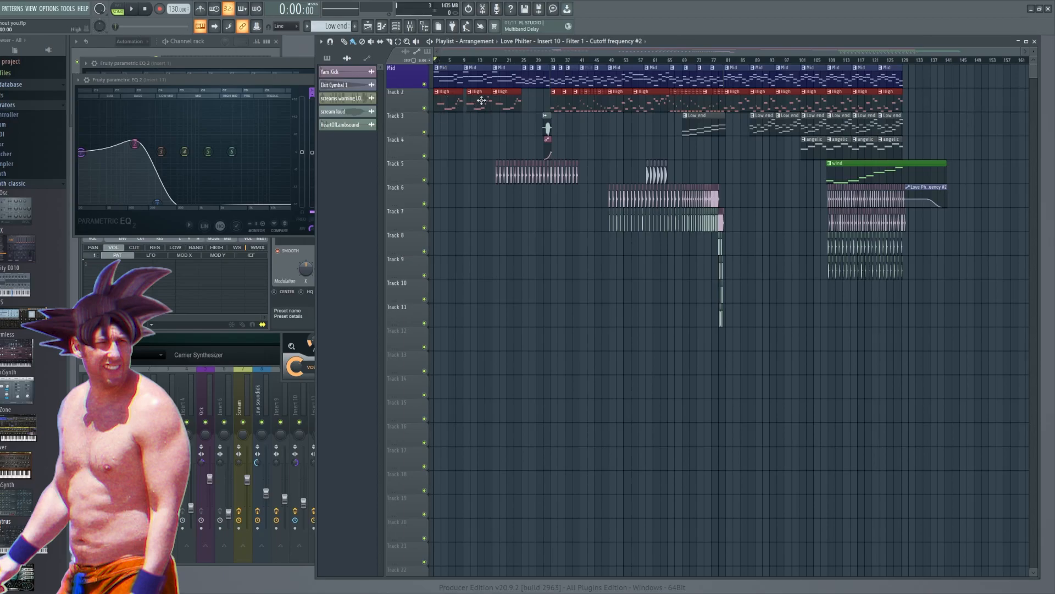
Play the song from bar 17, where the Track 5 kicks begin, pausing and resuming to listen to the section
drag(444, 61, 492, 69)
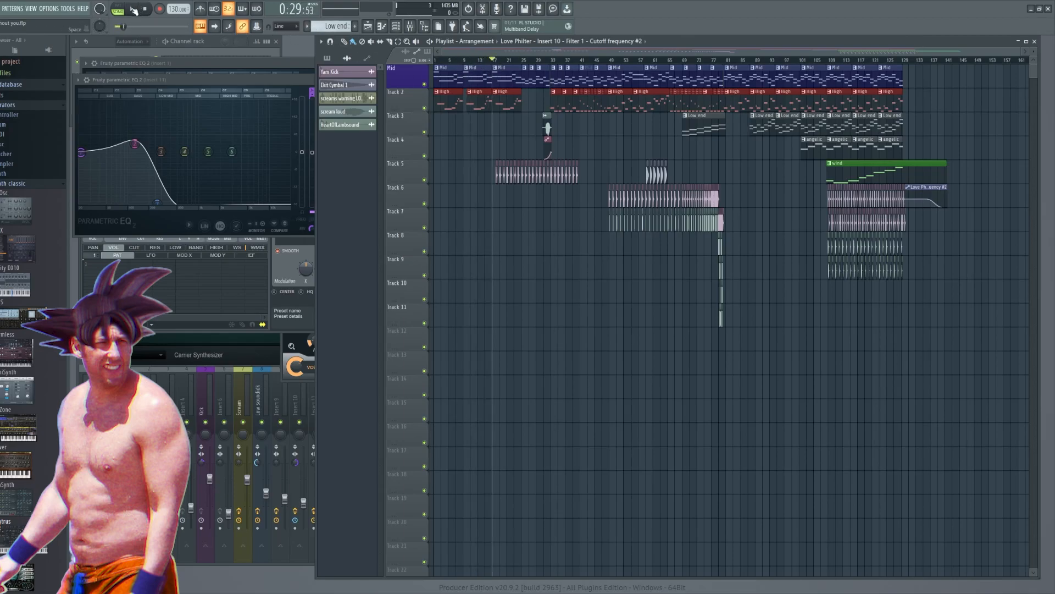
click(133, 10)
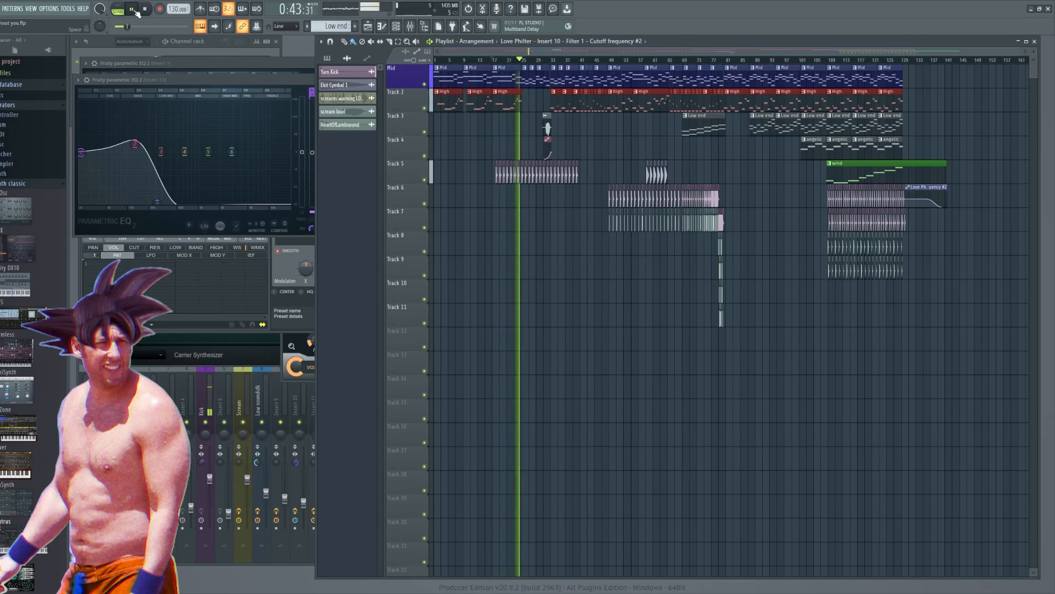
key(space)
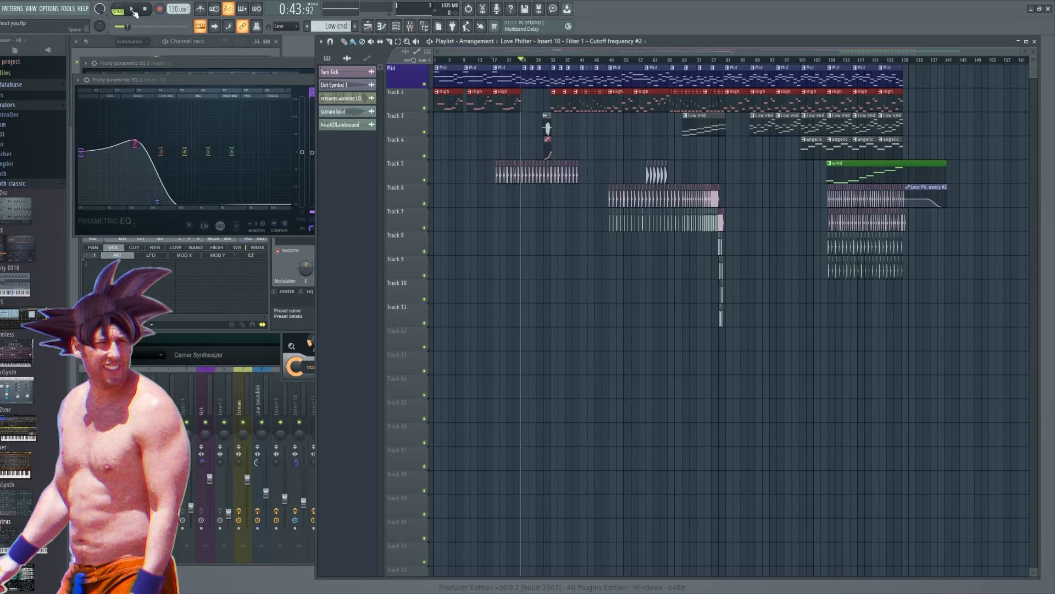
click(132, 9)
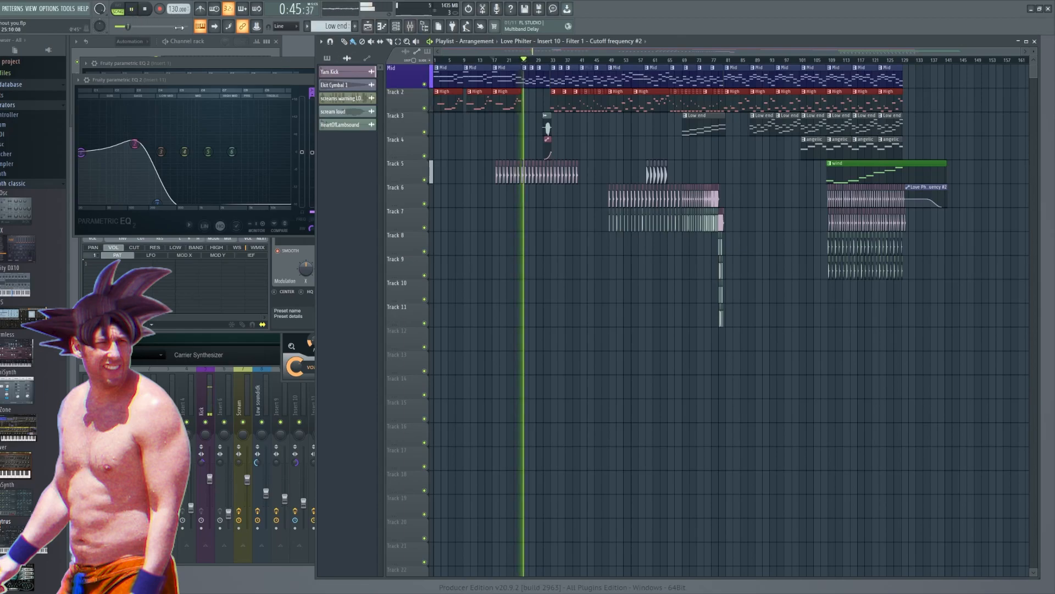
click(144, 9)
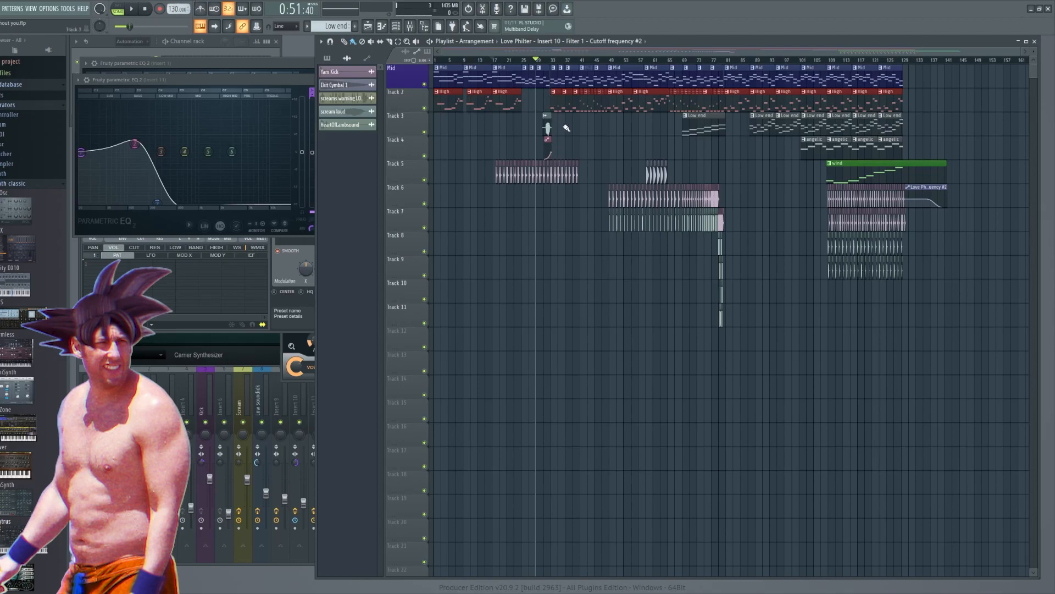
Continue playback through the scream clip on Track 3 and stop it after the scream
scroll(544, 121, up, 5)
mouse_move(589, 52)
mouse_down()
mouse_move(565, 56)
mouse_move(583, 58)
mouse_up()
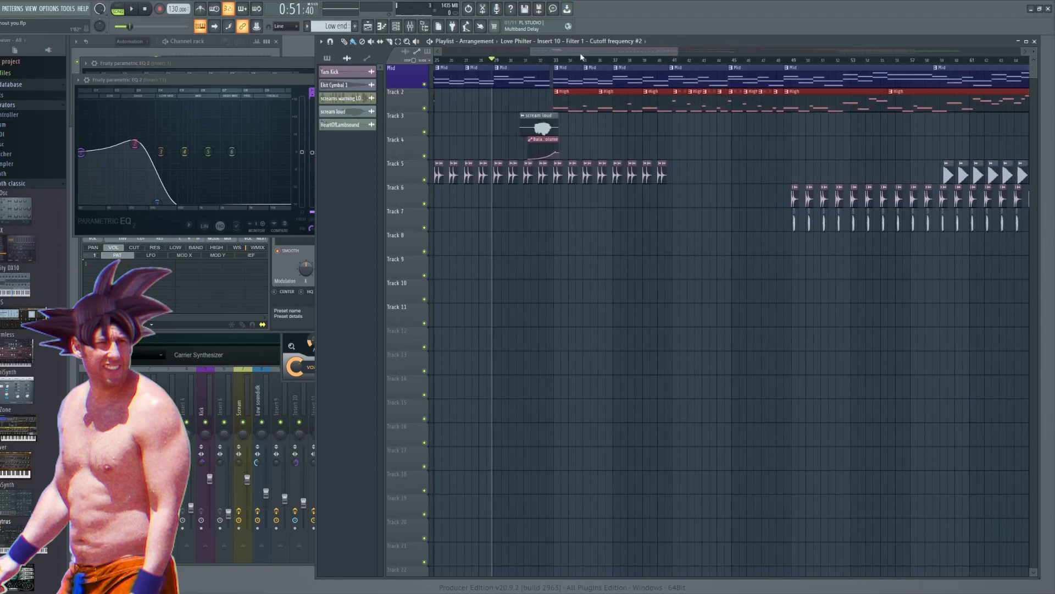
scroll(554, 126, down, 3)
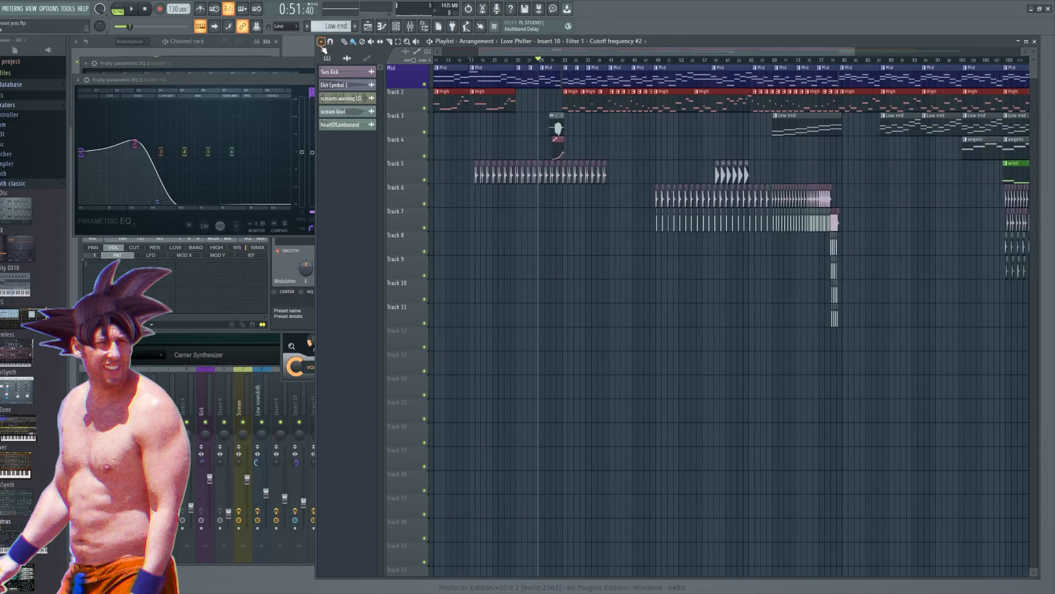
key(space)
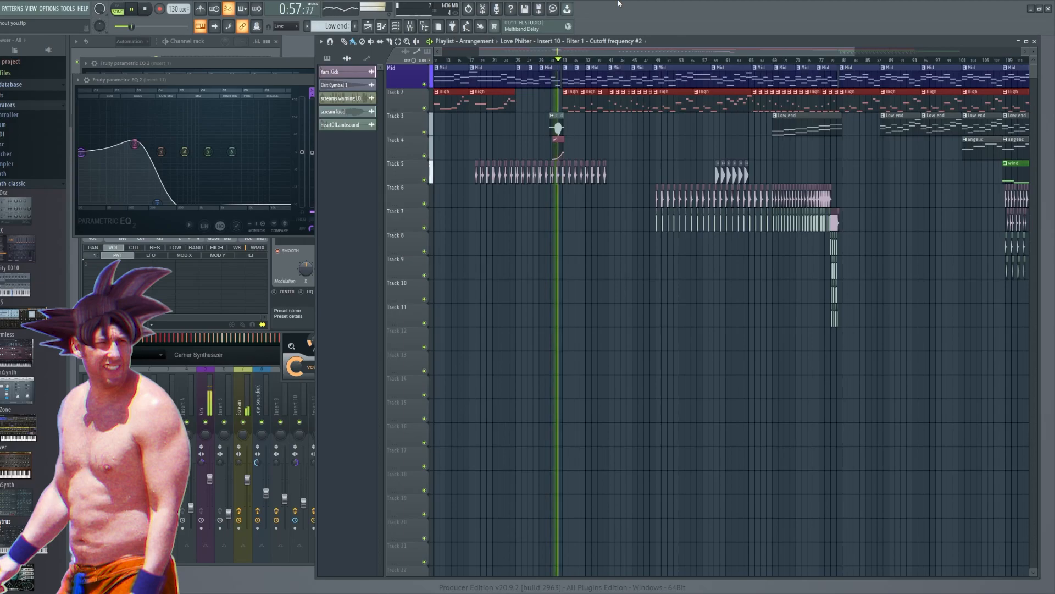
key(space)
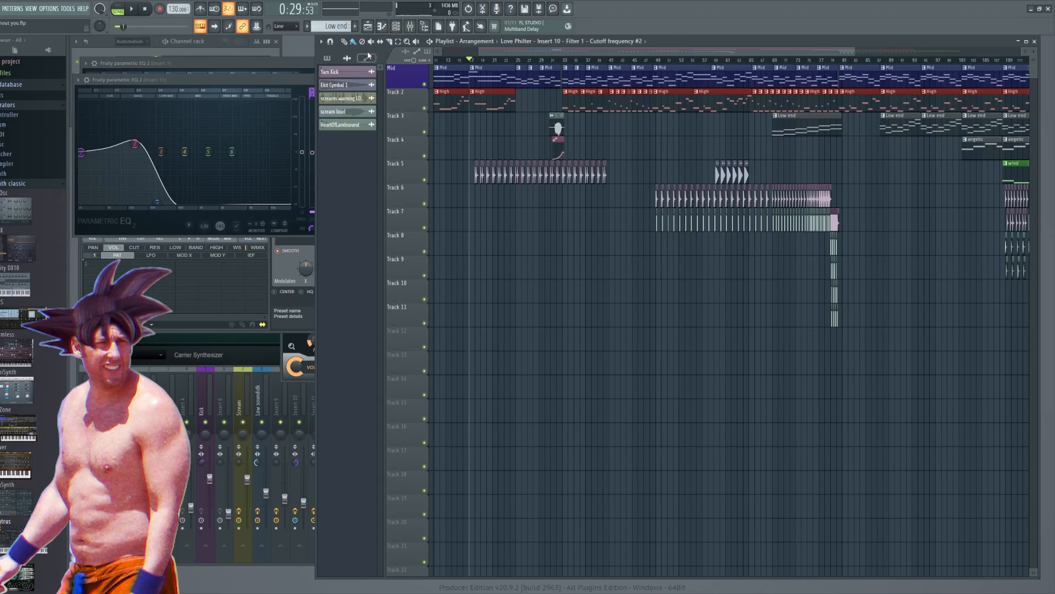
Show the mixer above the playlist and examine the Scream channel's Vintage Chorus, Fruity Scratcher and Fruity Balance effects
click(411, 28)
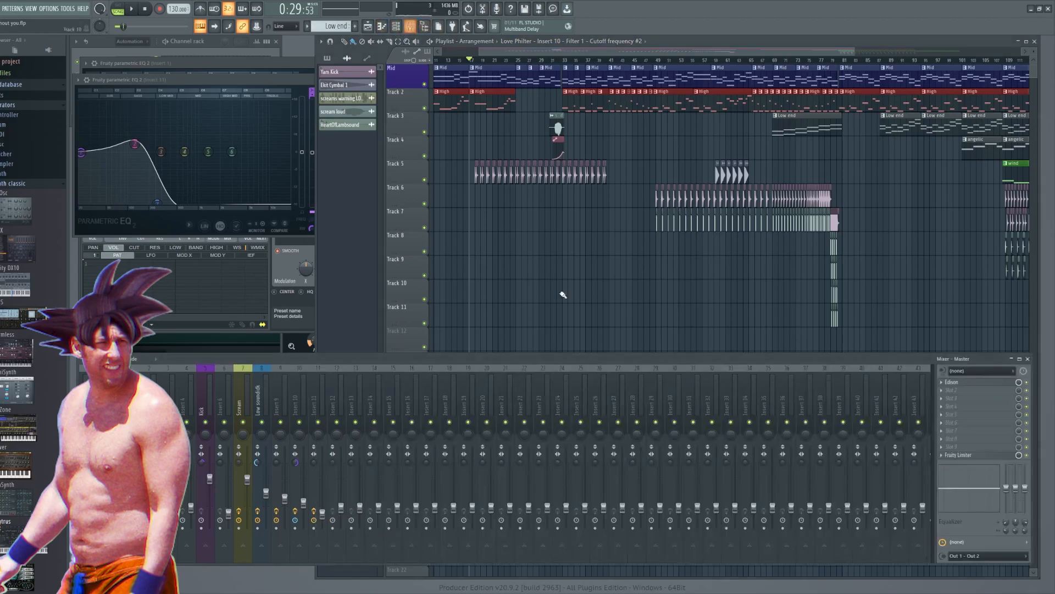
drag(376, 357, 367, 214)
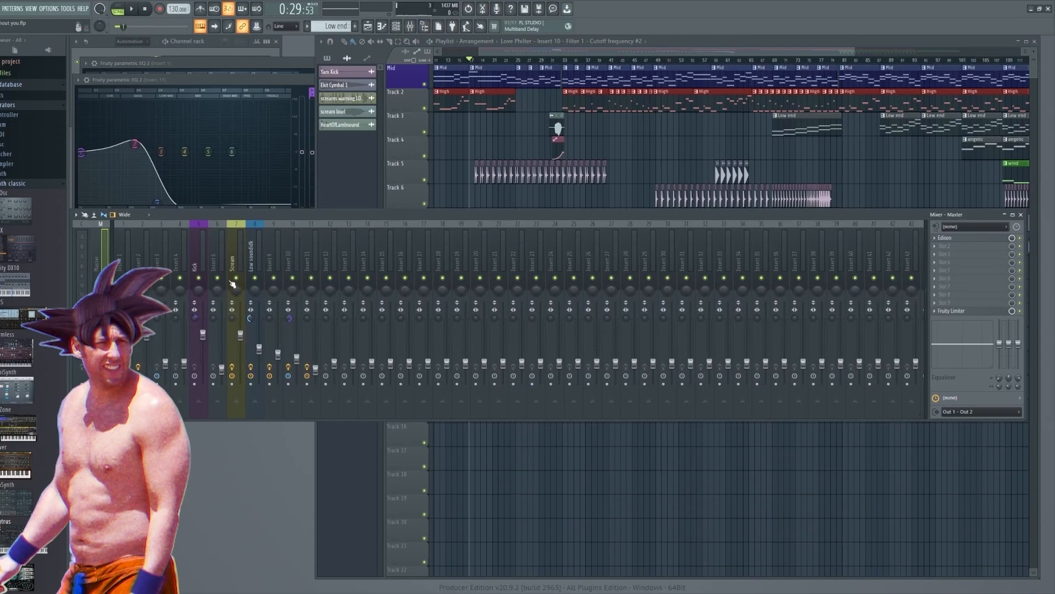
click(232, 249)
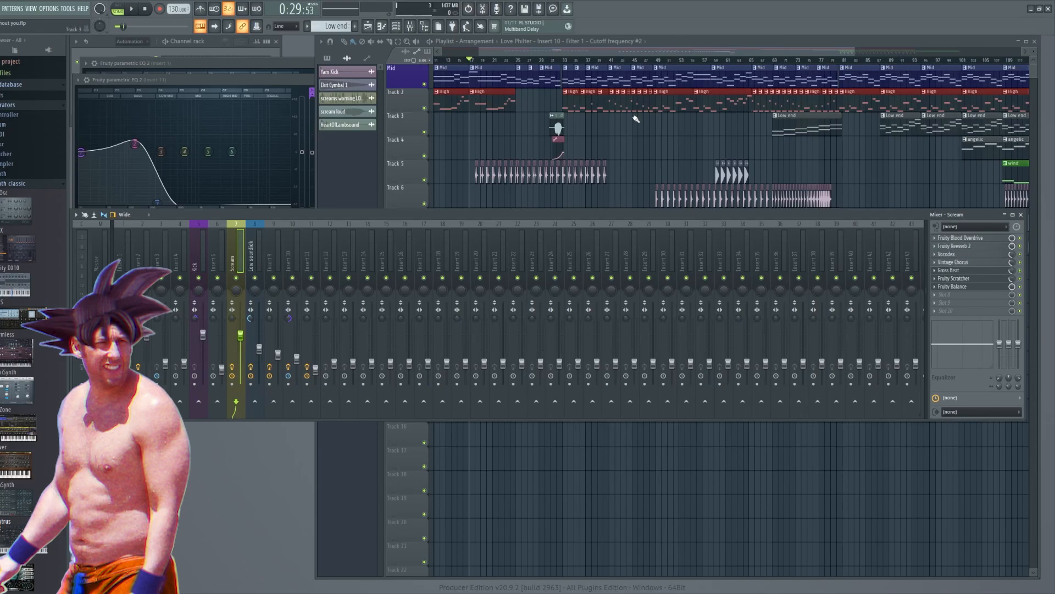
click(955, 263)
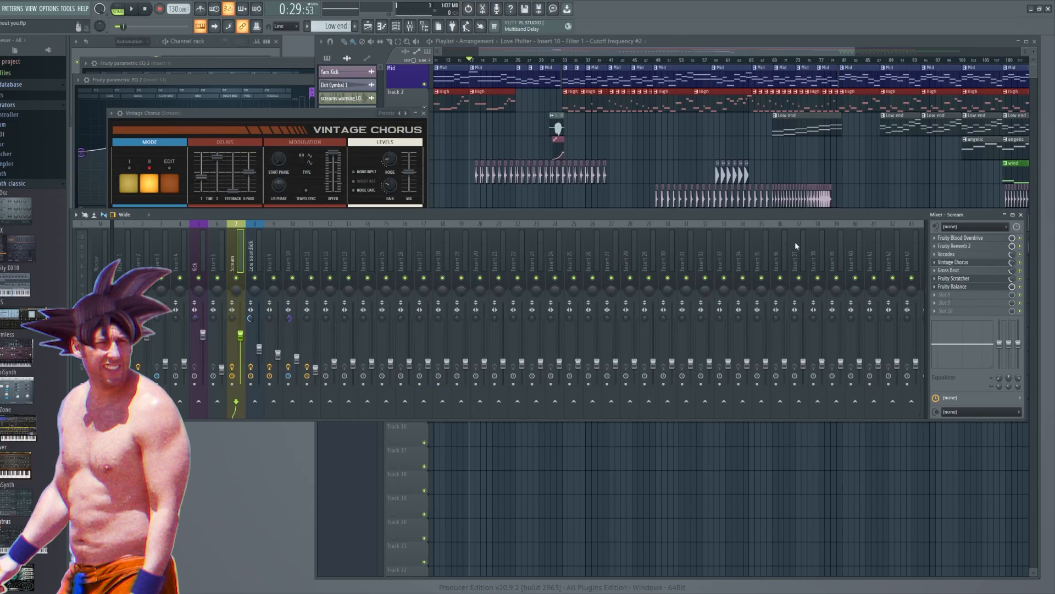
click(957, 278)
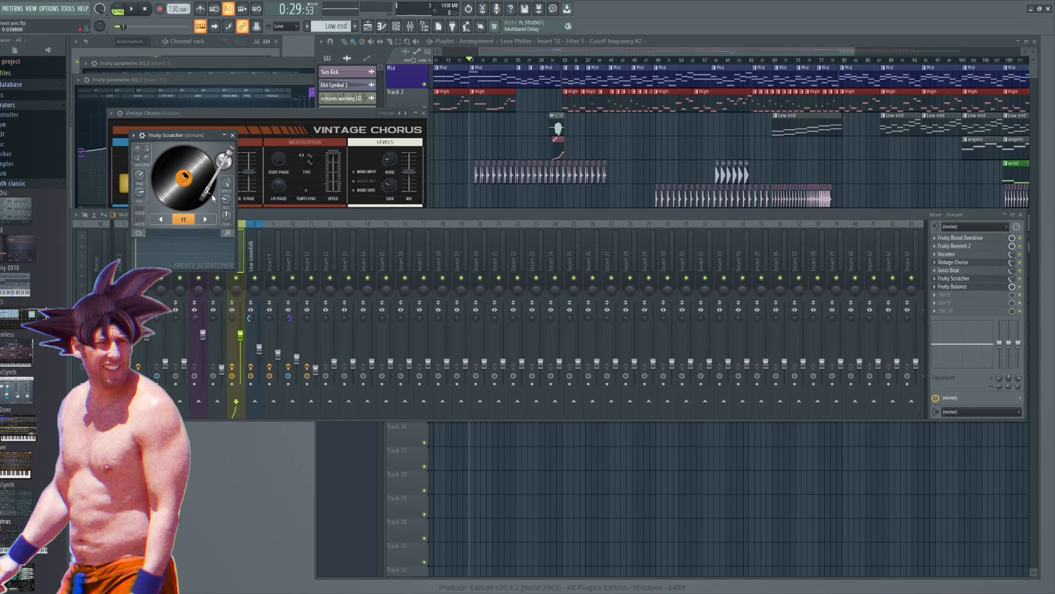
click(967, 288)
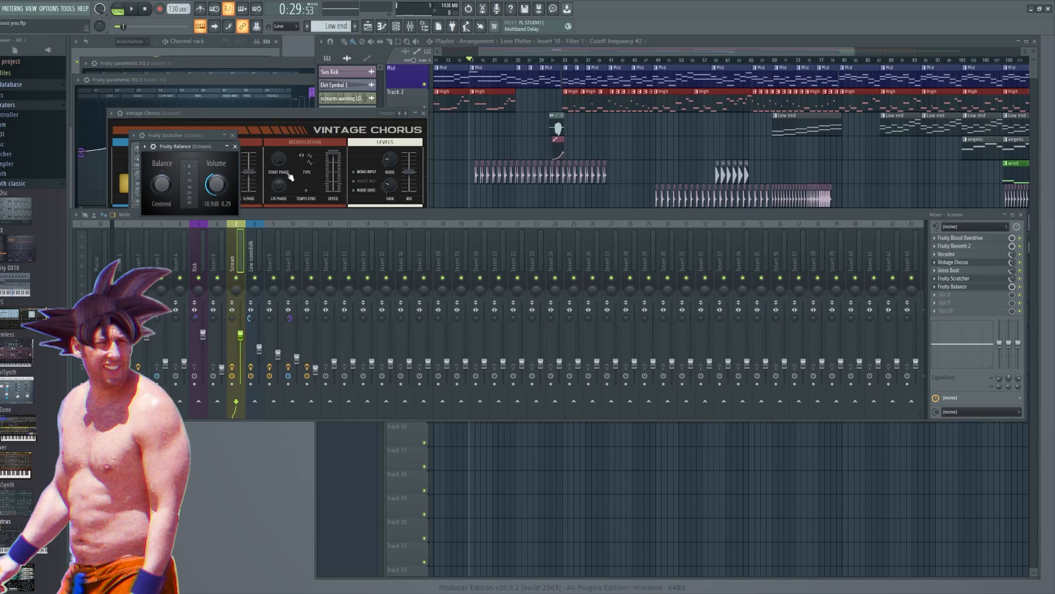
Audition the scream from bar 31 with the Track 4 volume automation muted, and unmute the track again
click(870, 42)
scroll(579, 141, up, 6)
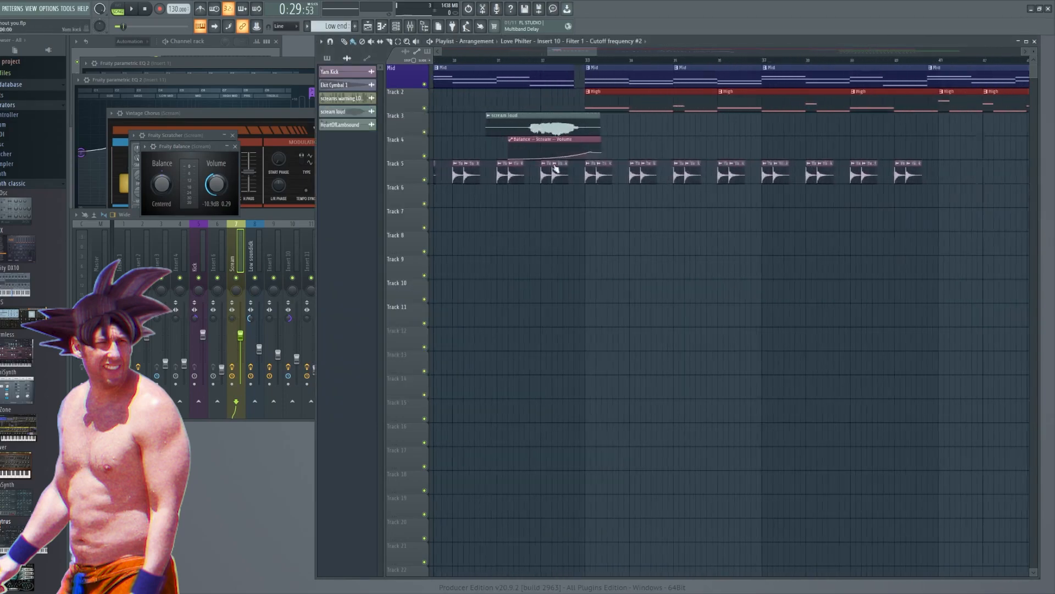
click(424, 155)
click(499, 59)
key(space)
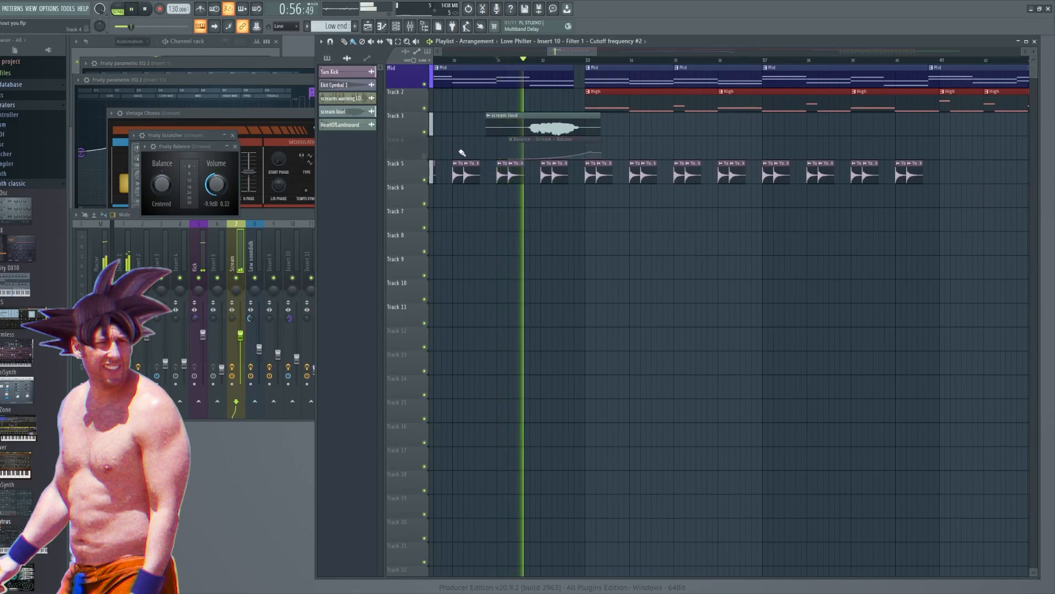
key(space)
click(427, 157)
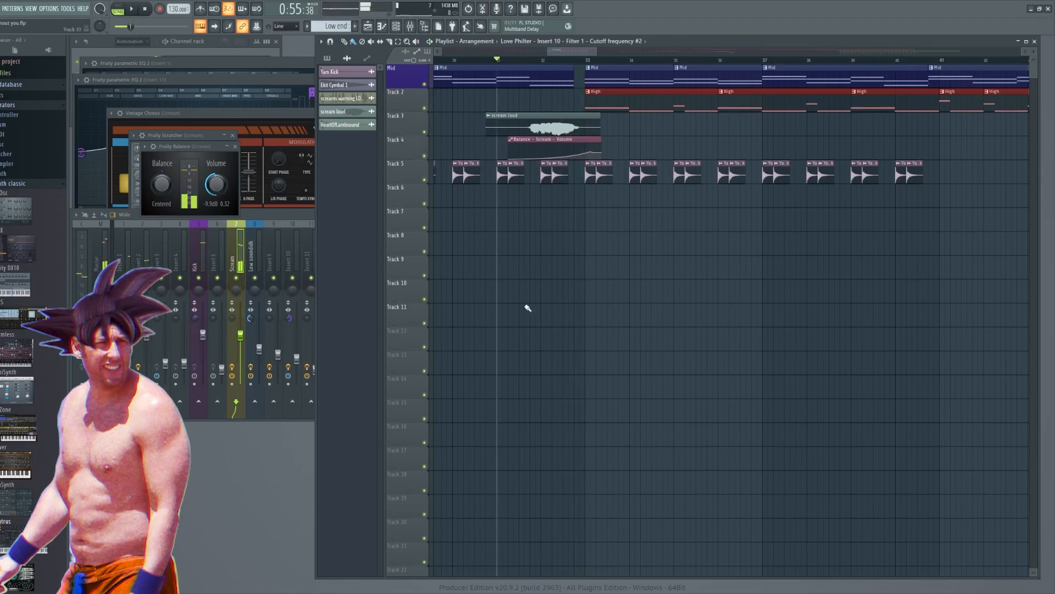
Play the scream from bar 31 with its Track 4 volume automation active, and stop playback
scroll(501, 262, down, 6)
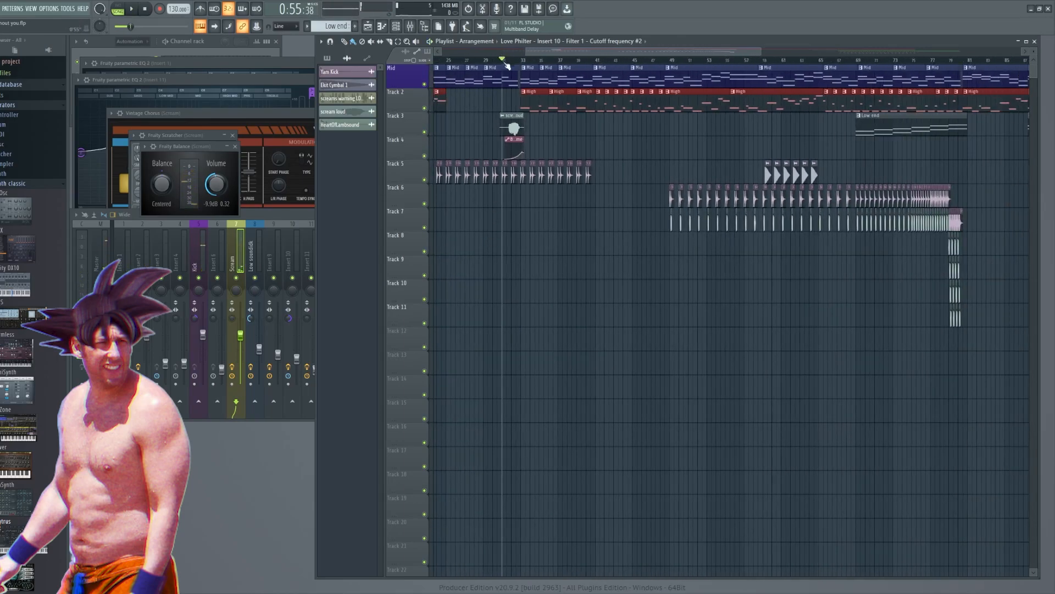
key(space)
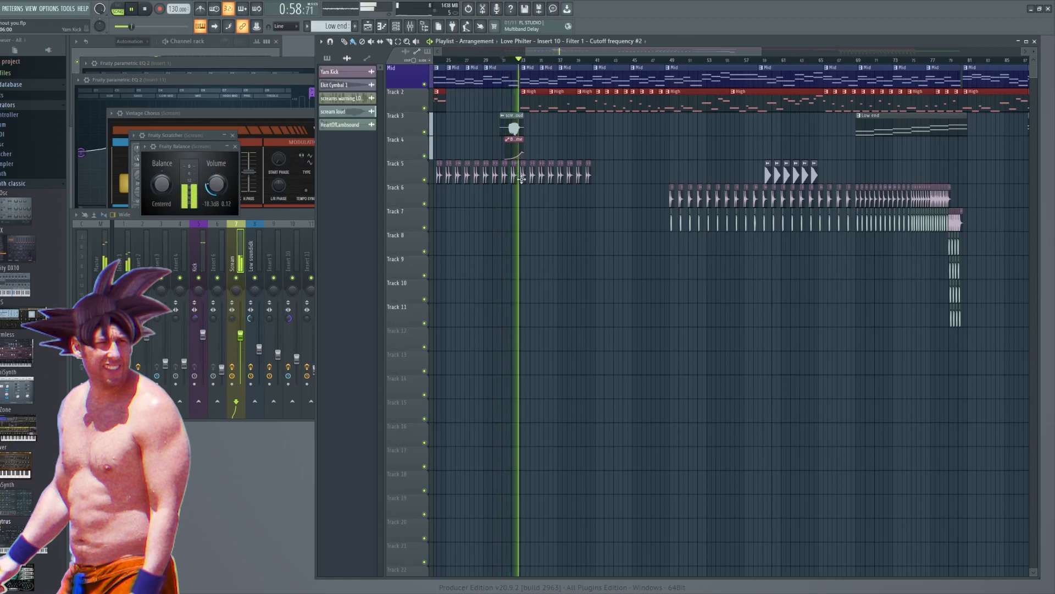
key(space)
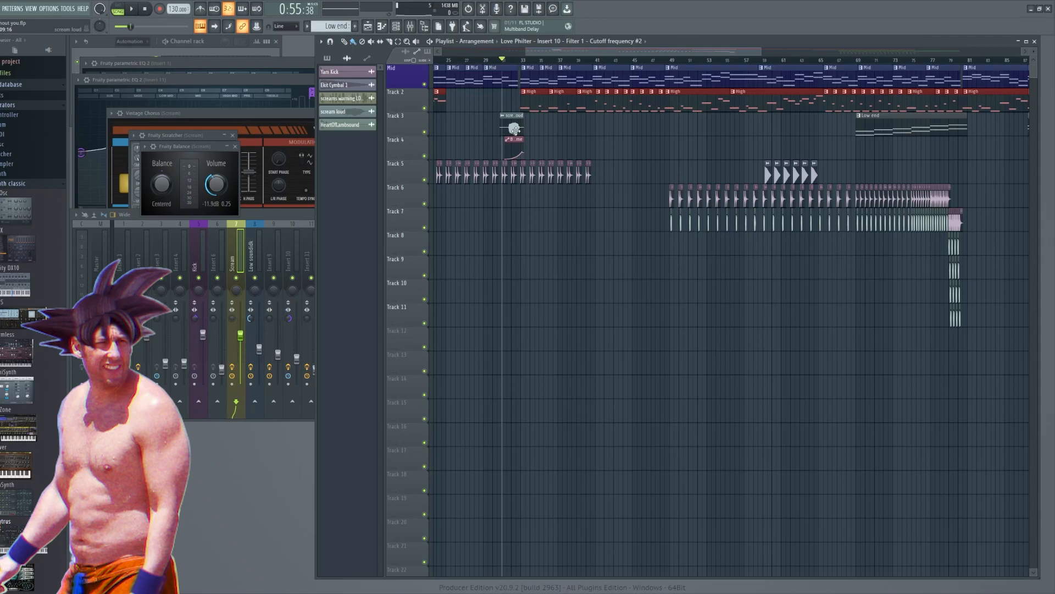
Open the scream loud clip's settings to examine its precomputed effects and waveform, and close them
click(512, 127)
double_click(512, 125)
drag(128, 236, 817, 107)
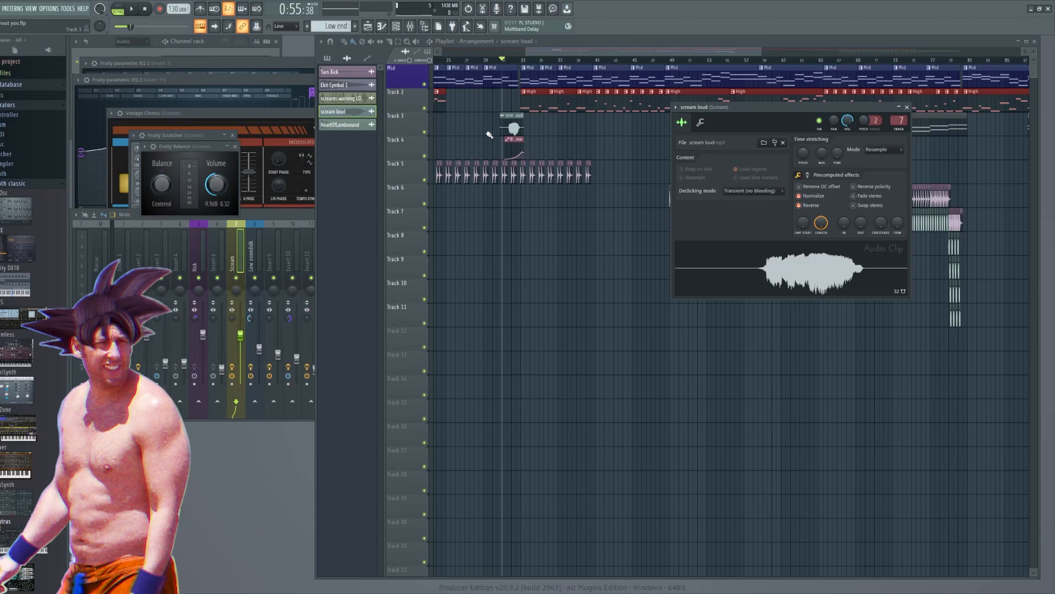
click(906, 108)
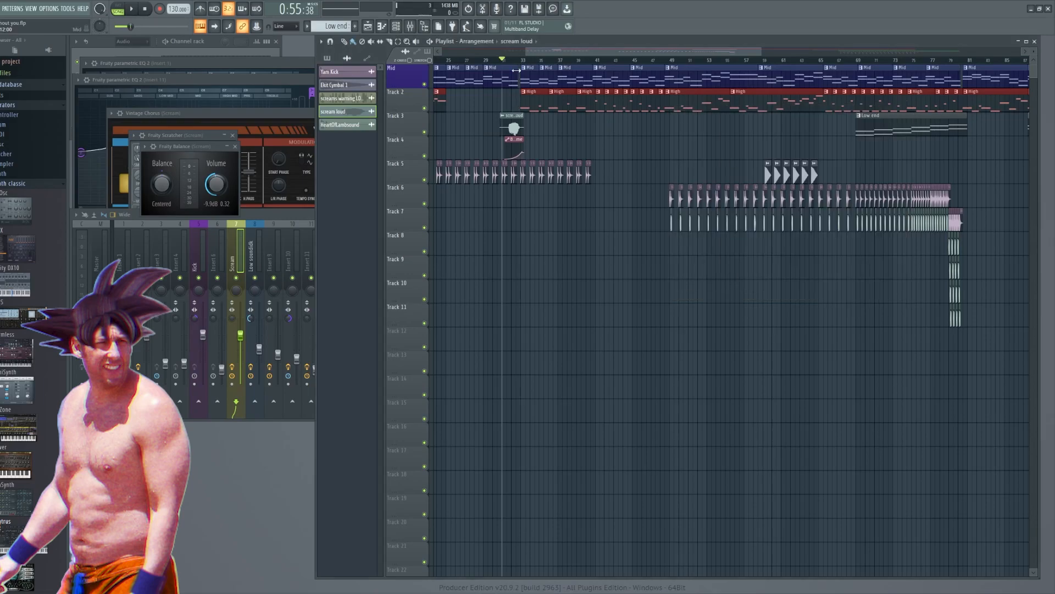
Play the arrangement from bar 29 through the scream to the end of the Track 5 kicks
click(489, 60)
key(space)
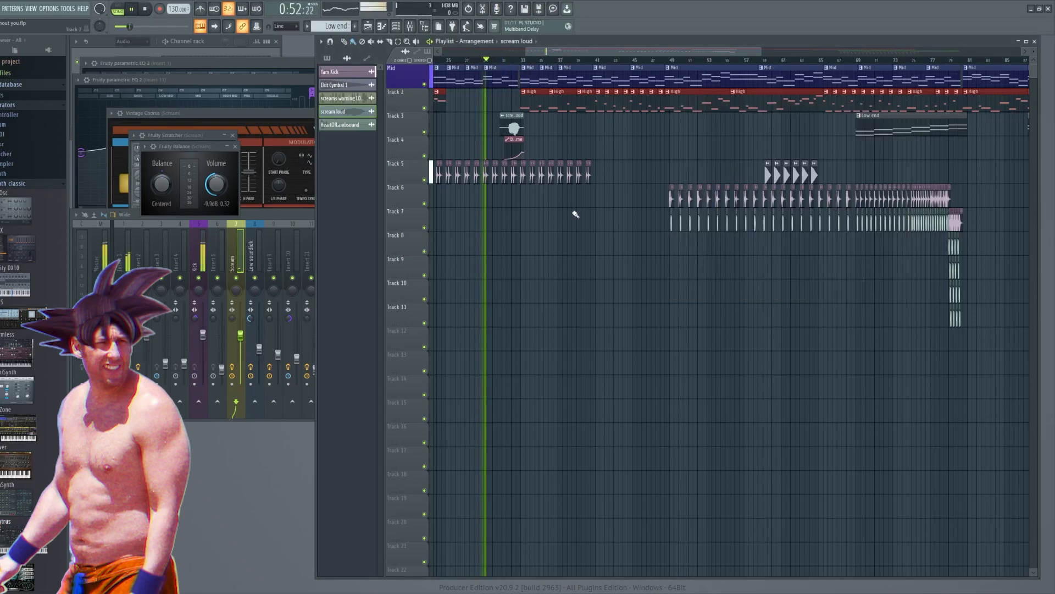
scroll(577, 228, down, 2)
scroll(582, 229, up, 2)
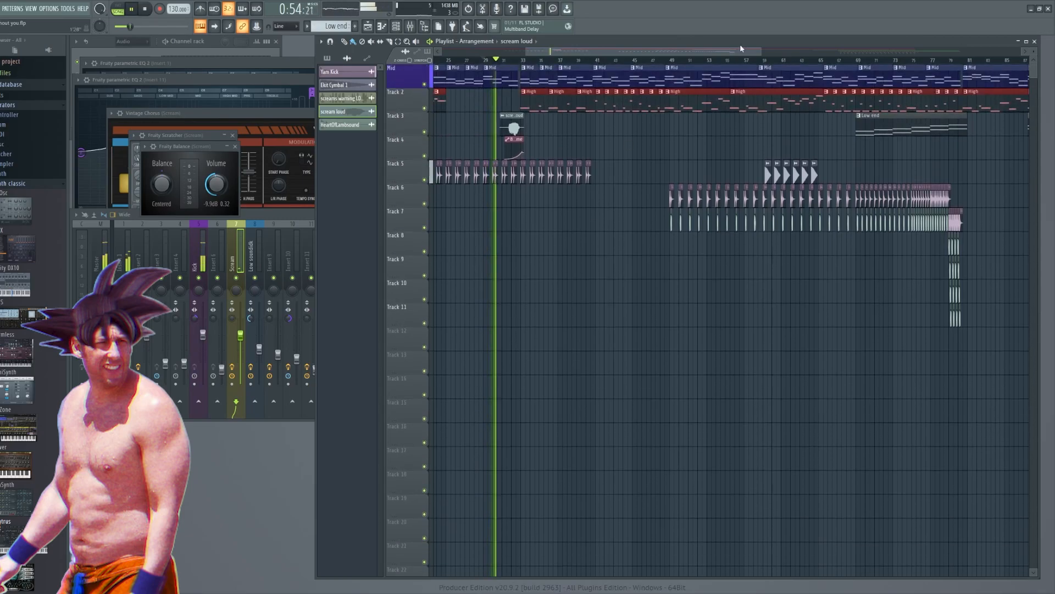
drag(762, 50, 874, 49)
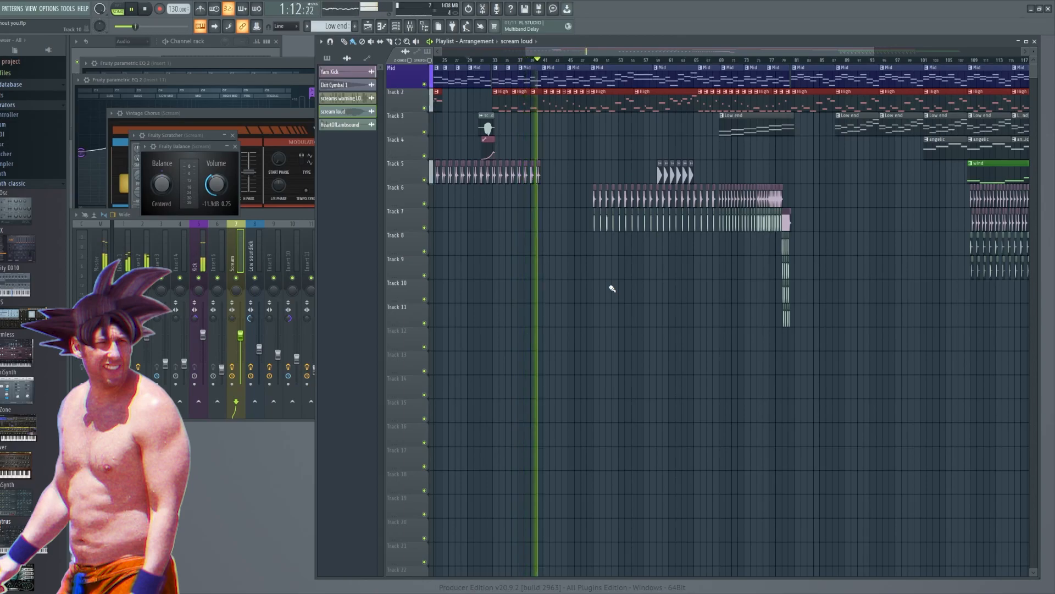
key(space)
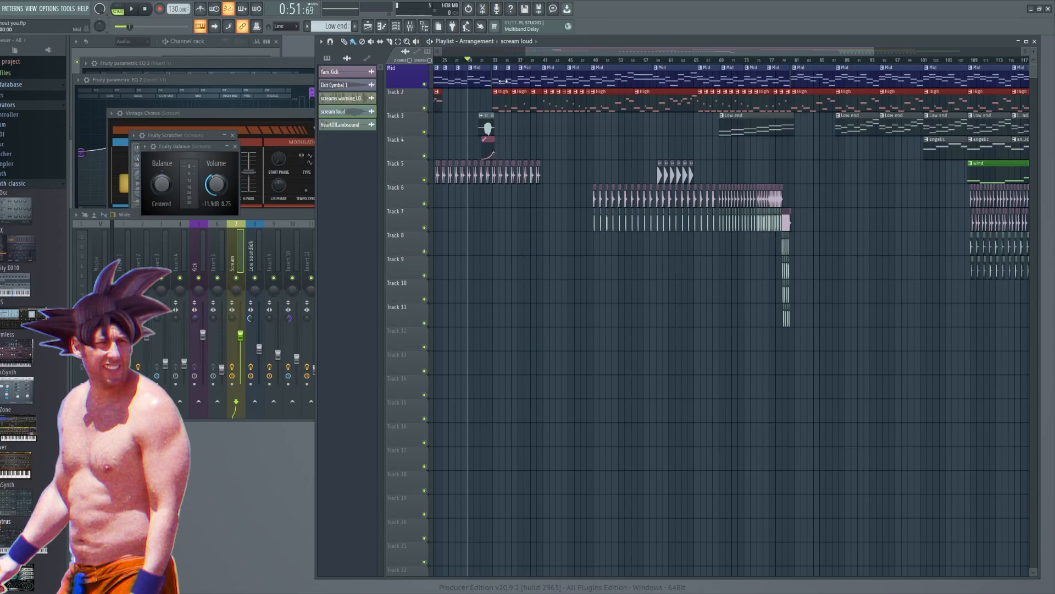
Play the section from bar 41, after the Track 5 kicks end, and stop before the Track 6 kicks
mouse_move(556, 50)
mouse_down()
mouse_move(478, 49)
mouse_move(555, 51)
mouse_up()
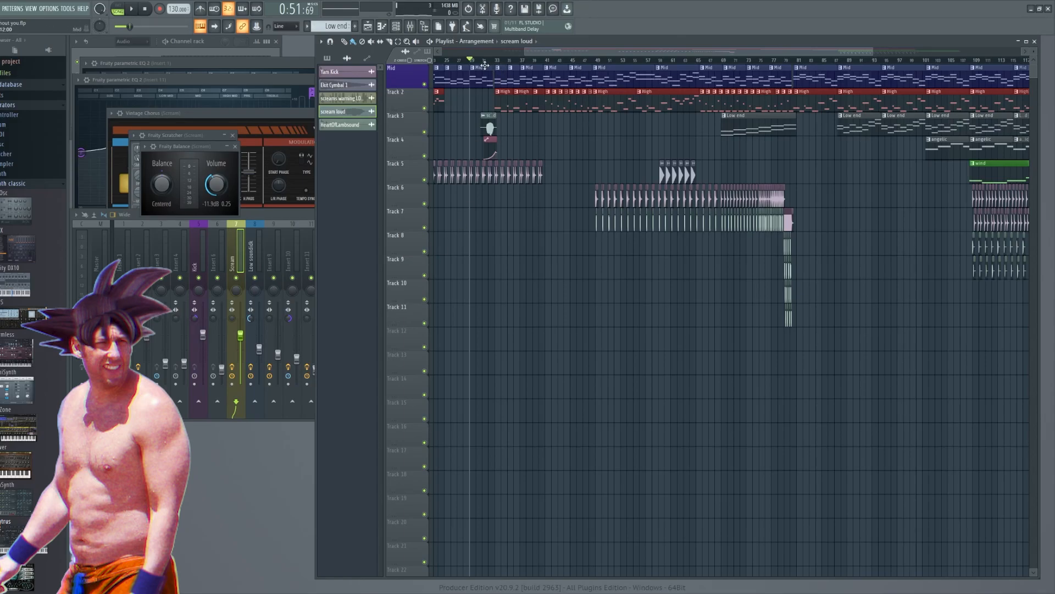
drag(474, 60, 548, 62)
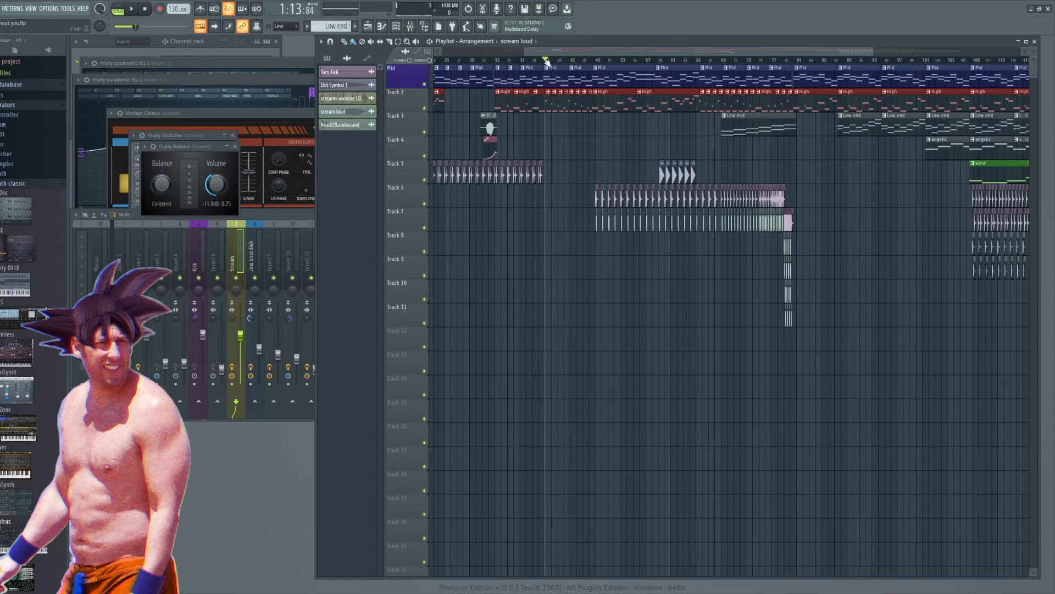
key(space)
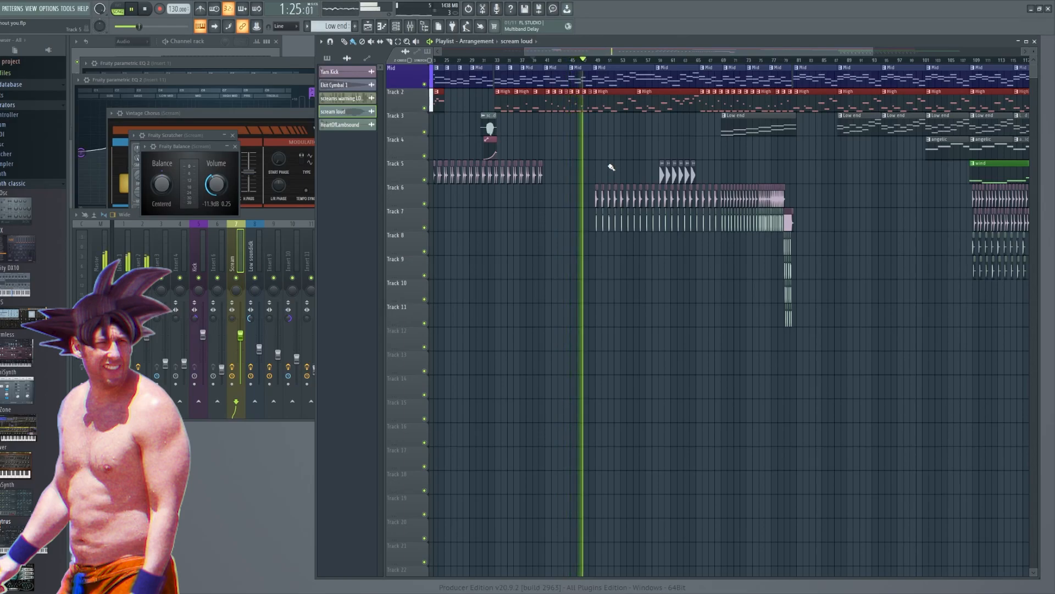
key(space)
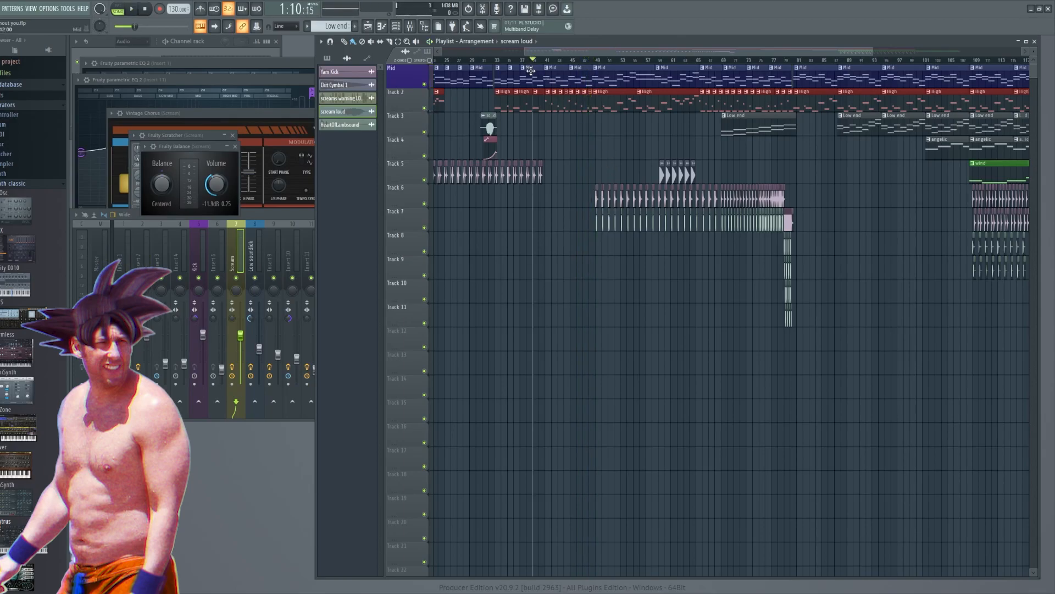
Play the arrangement from bar 48, just before the Track 6 kicks, through the build-up to the Track 8–11 hits, and stop
mouse_move(536, 63)
mouse_down()
mouse_move(572, 67)
mouse_move(546, 70)
mouse_up()
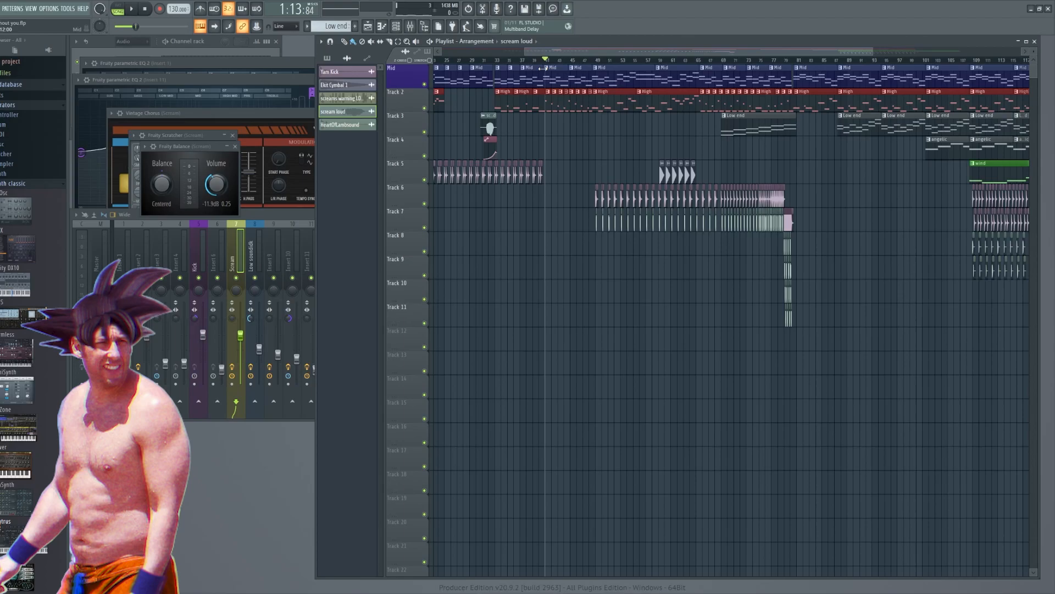
mouse_move(543, 67)
mouse_down()
mouse_move(583, 65)
mouse_move(550, 56)
mouse_move(596, 48)
mouse_move(540, 50)
mouse_move(537, 60)
mouse_up()
drag(583, 61, 591, 63)
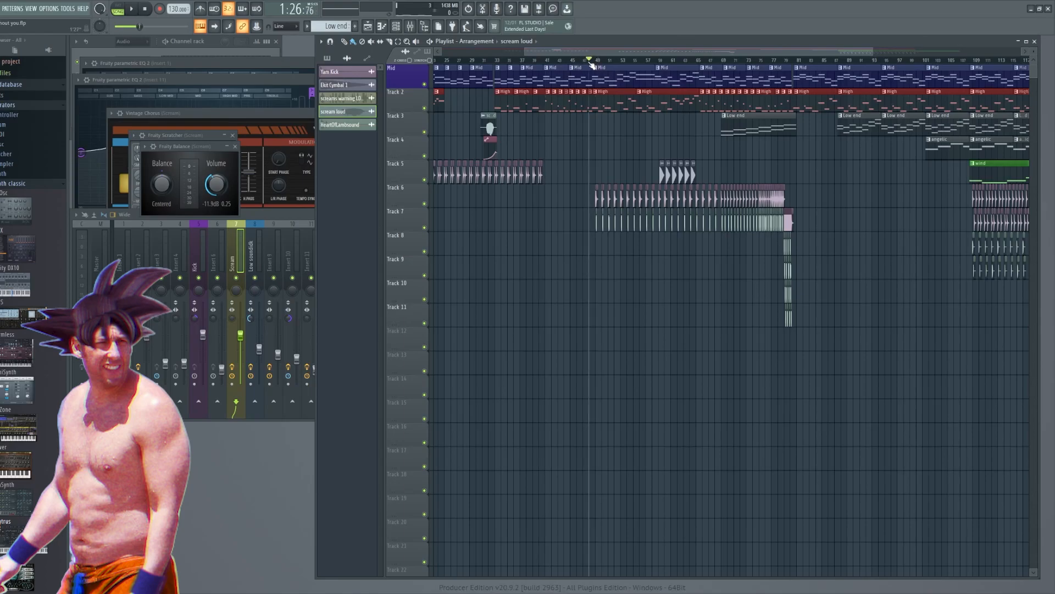
key(space)
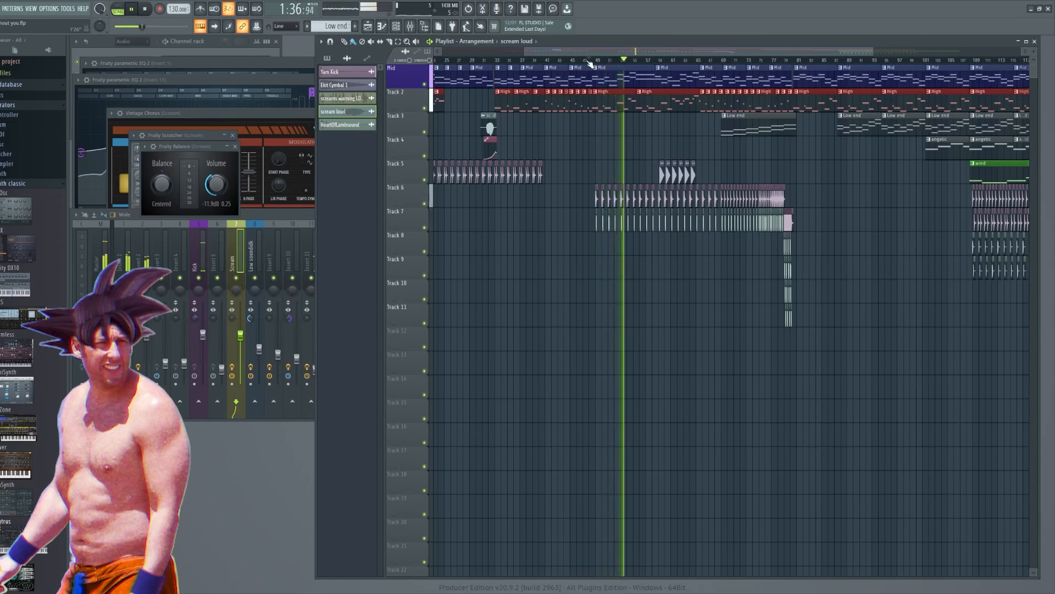
key(space)
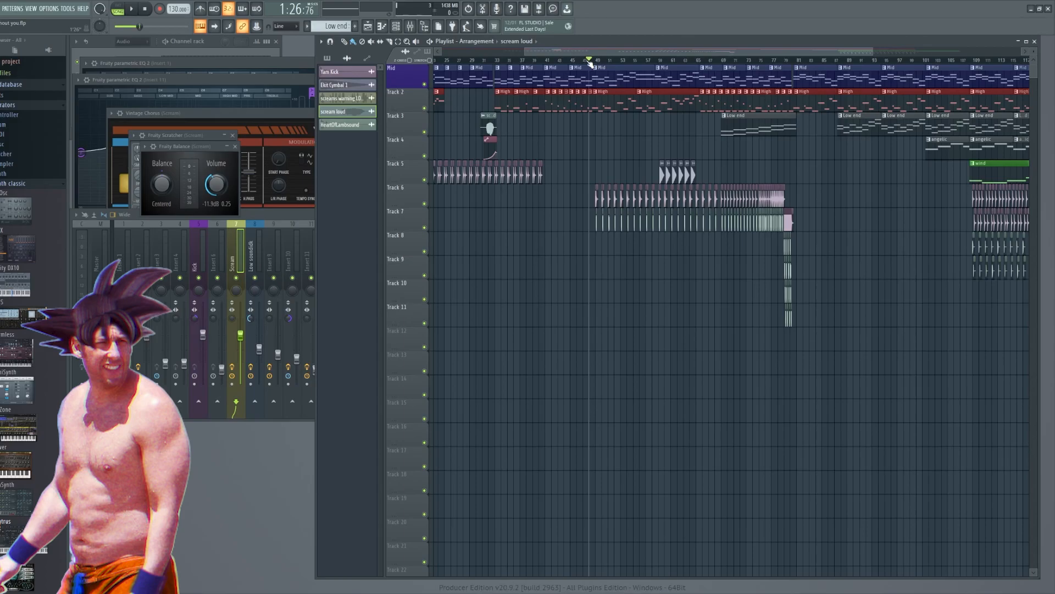
key(space)
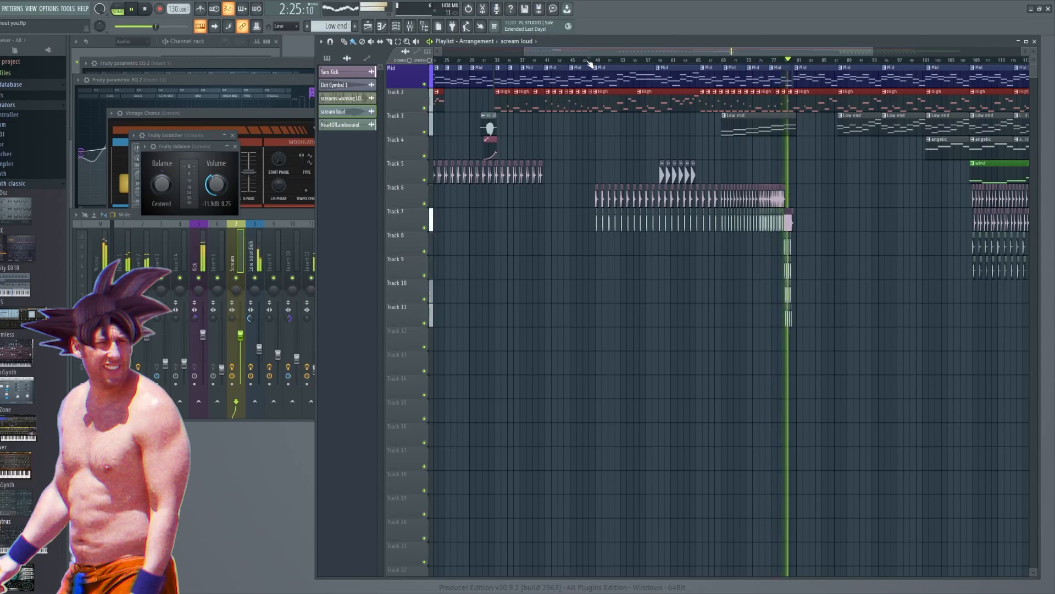
click(588, 61)
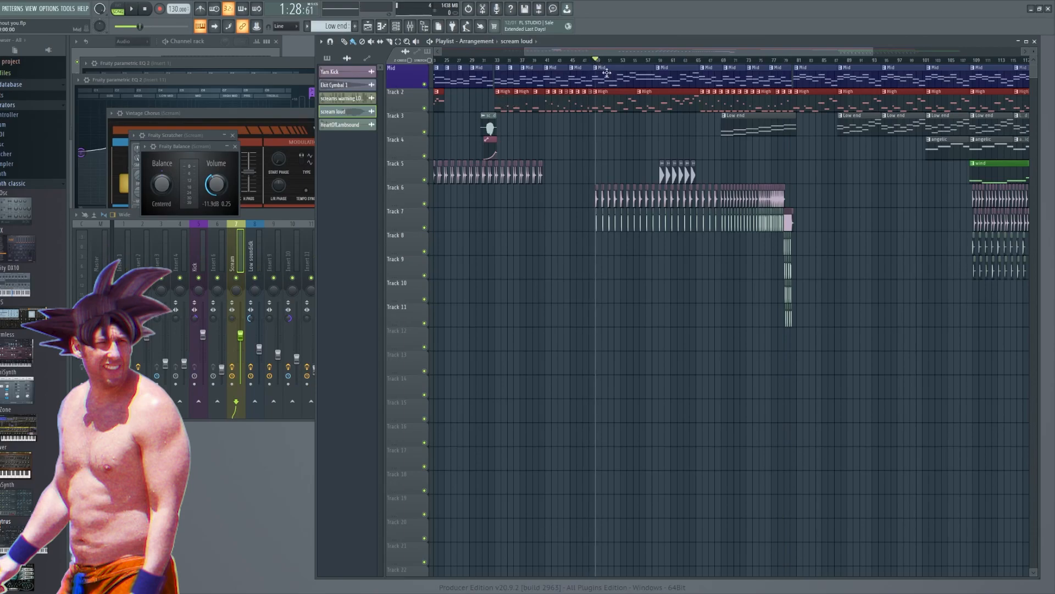
Play the Low end build-up around bar 69 on Track 3 and continue into the section where the Low end clips return, and stop
drag(597, 53, 632, 64)
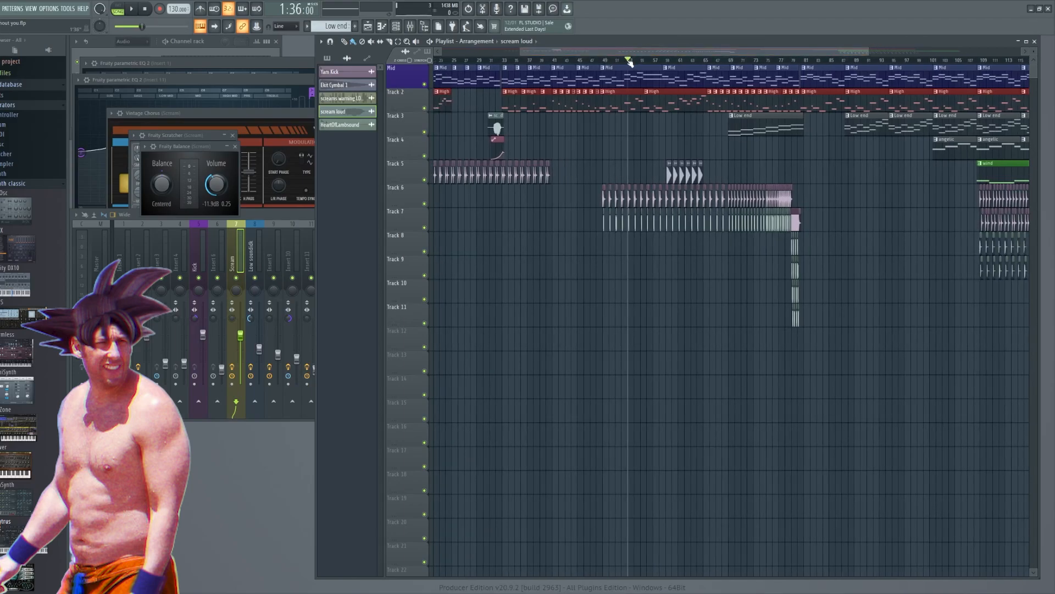
mouse_move(631, 63)
mouse_down()
mouse_move(681, 58)
mouse_move(651, 51)
mouse_up()
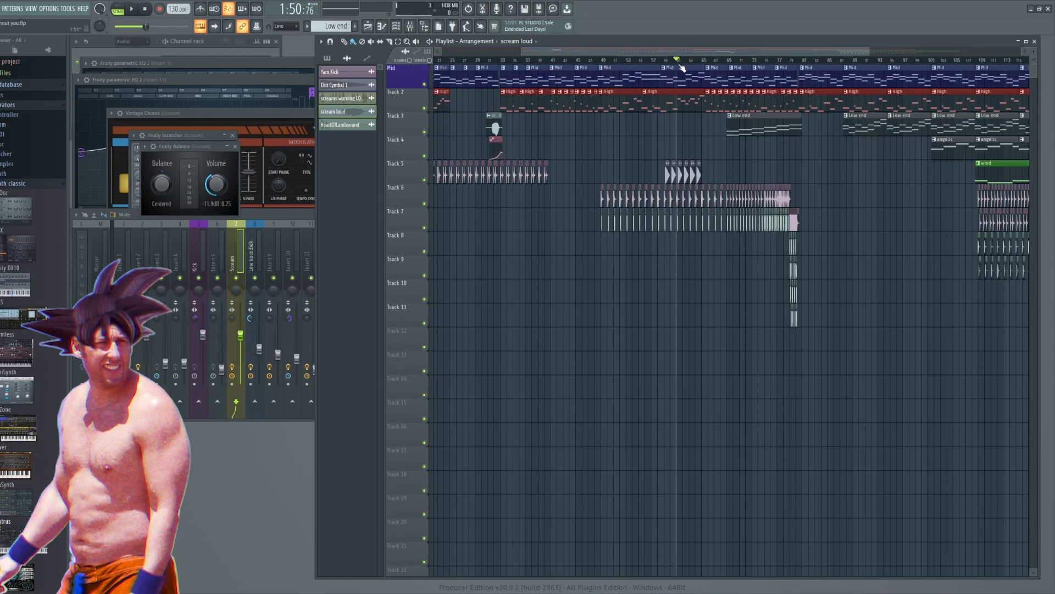
mouse_move(680, 65)
mouse_down()
mouse_move(703, 77)
mouse_move(717, 60)
mouse_up()
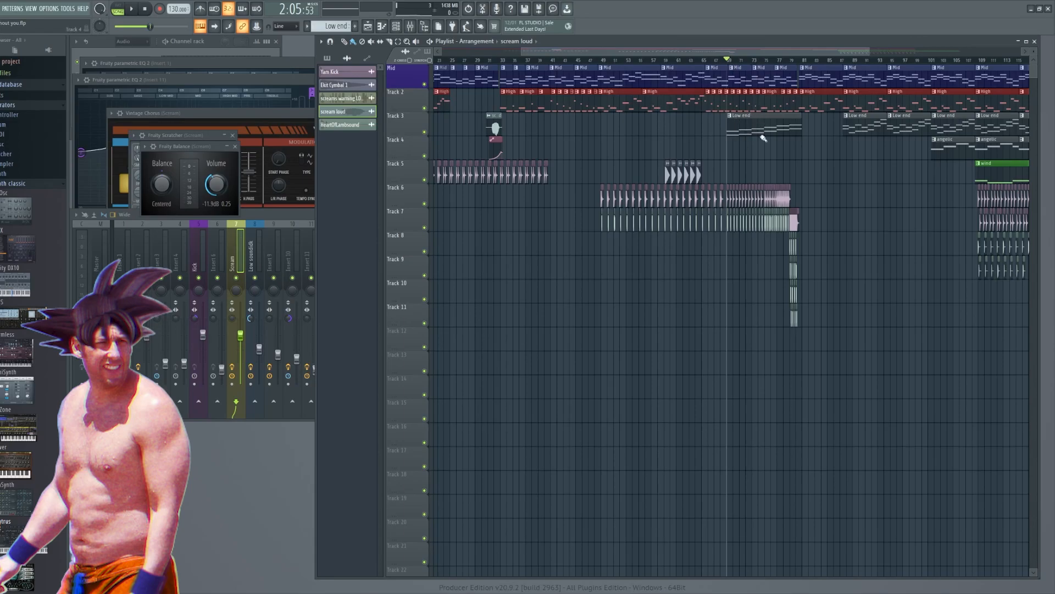
key(space)
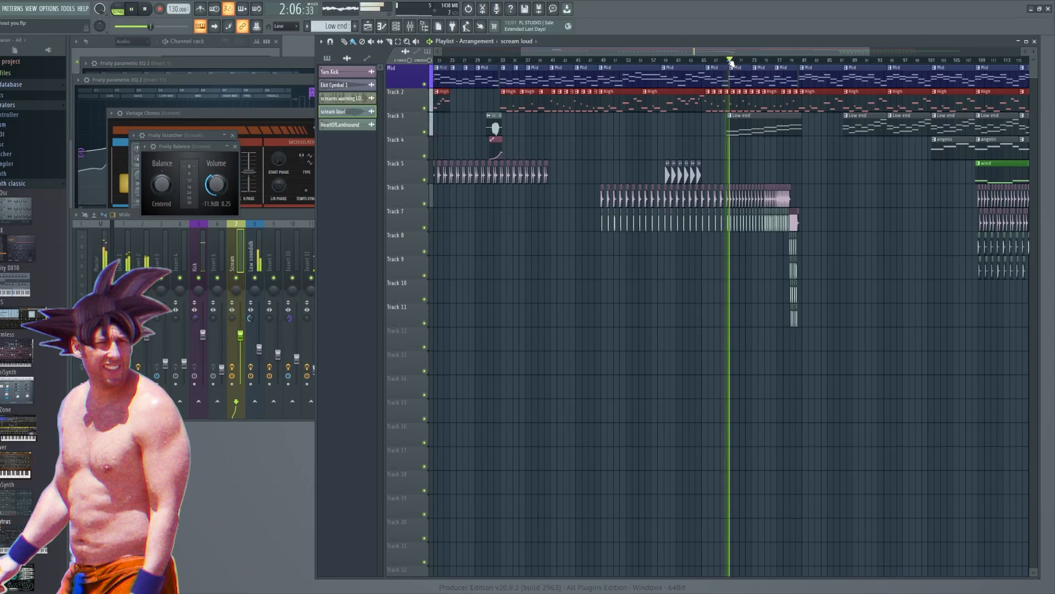
key(space)
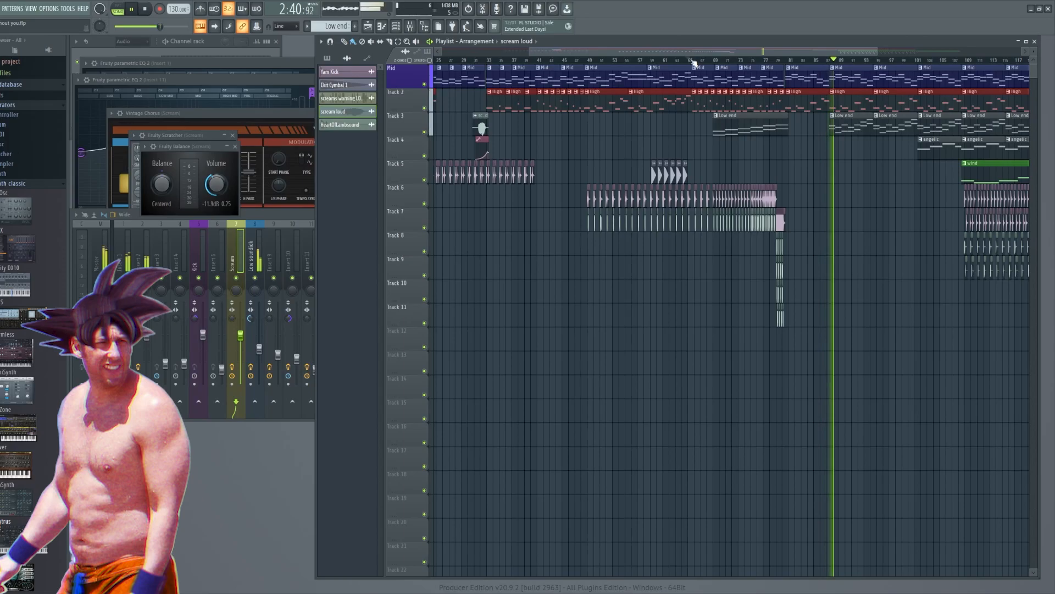
drag(739, 52, 809, 52)
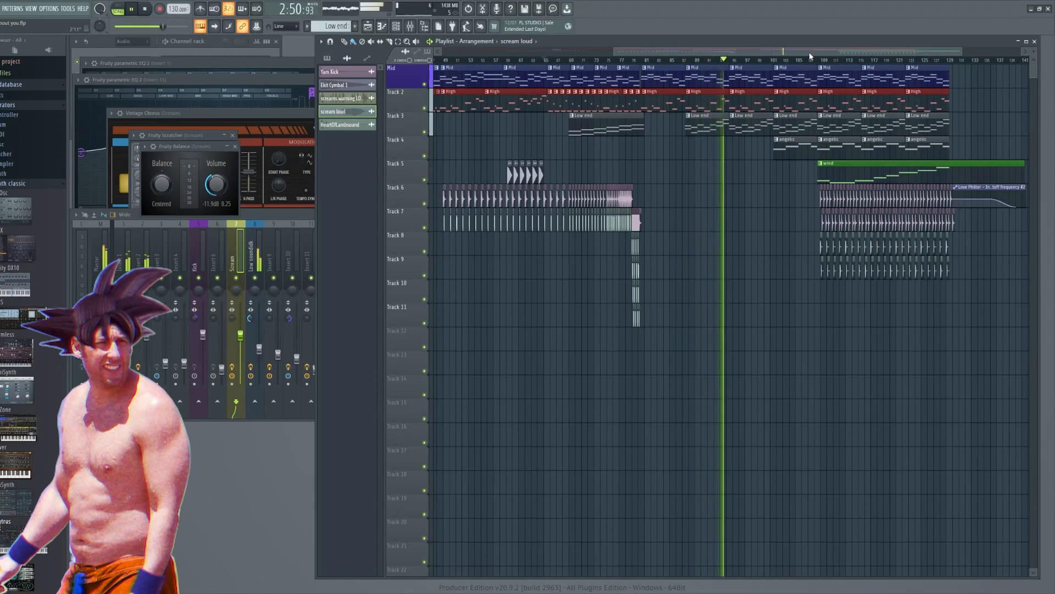
key(space)
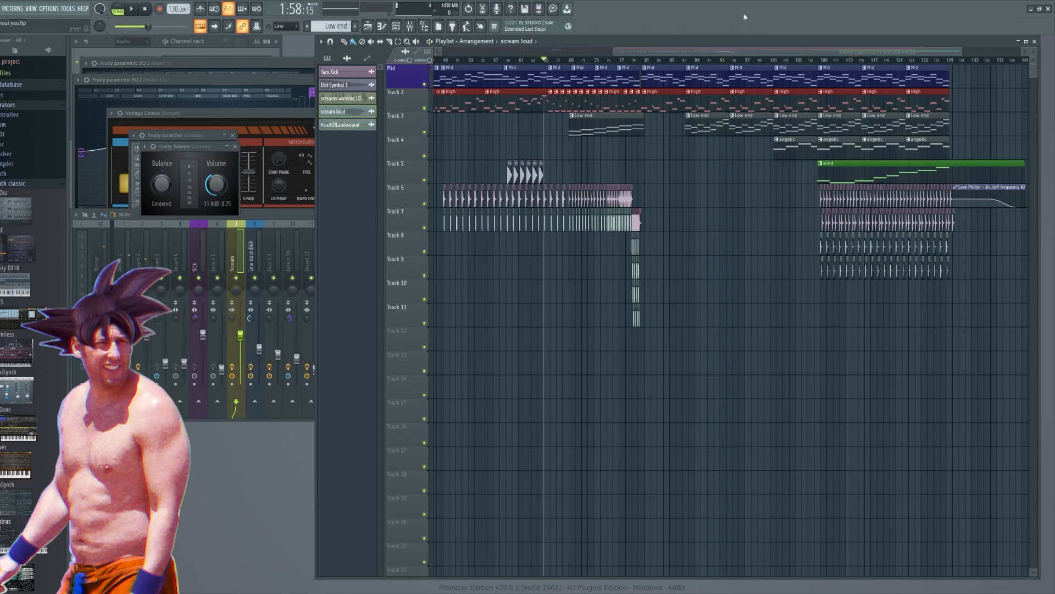
Step the playhead through the end of the build-up and the following section to examine where the Low end clips re-enter
drag(551, 62, 599, 63)
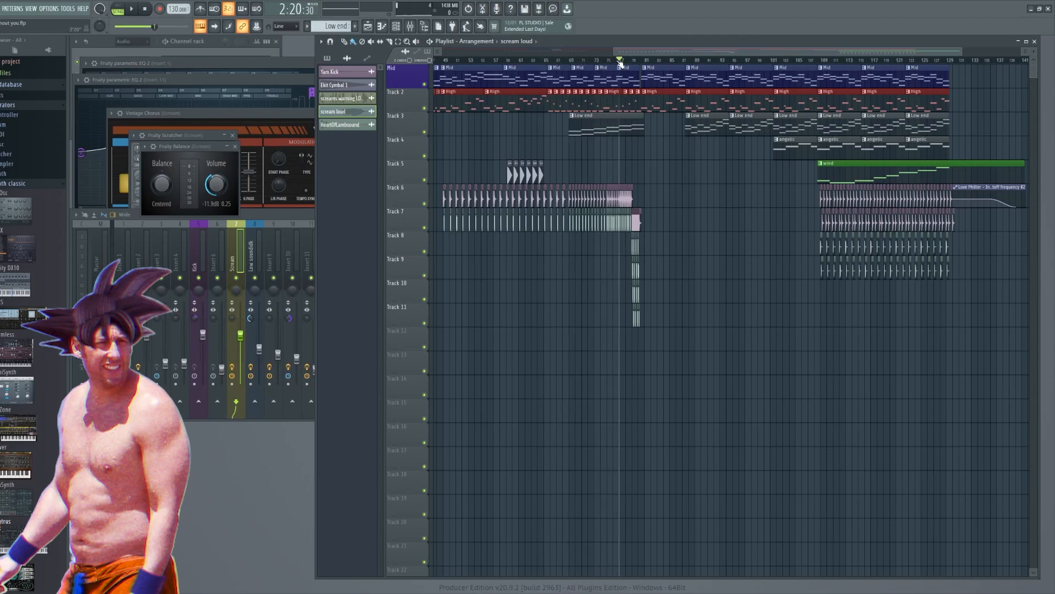
drag(621, 66, 648, 63)
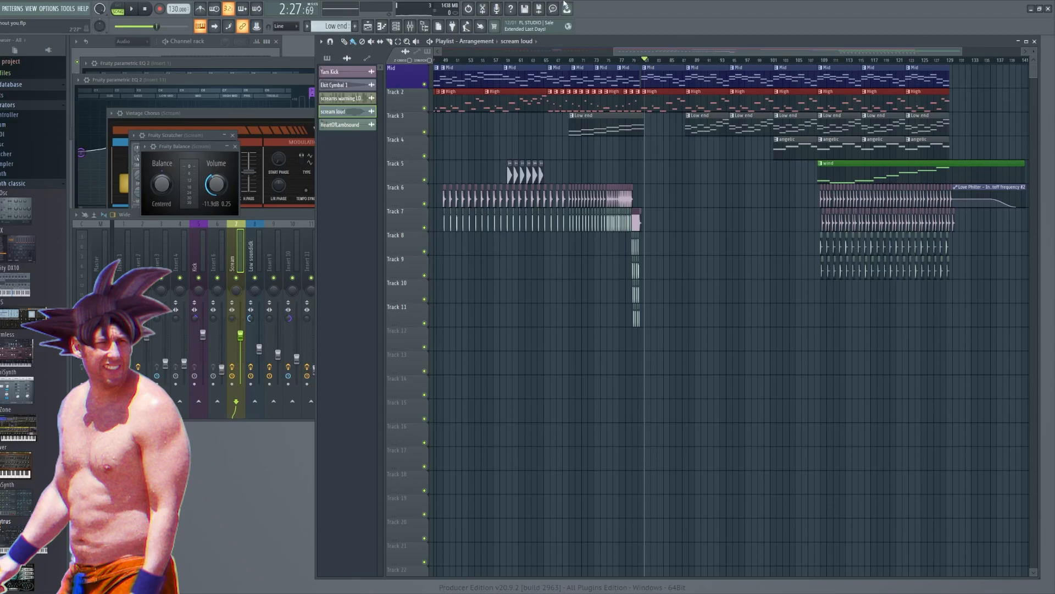
drag(538, 57, 583, 56)
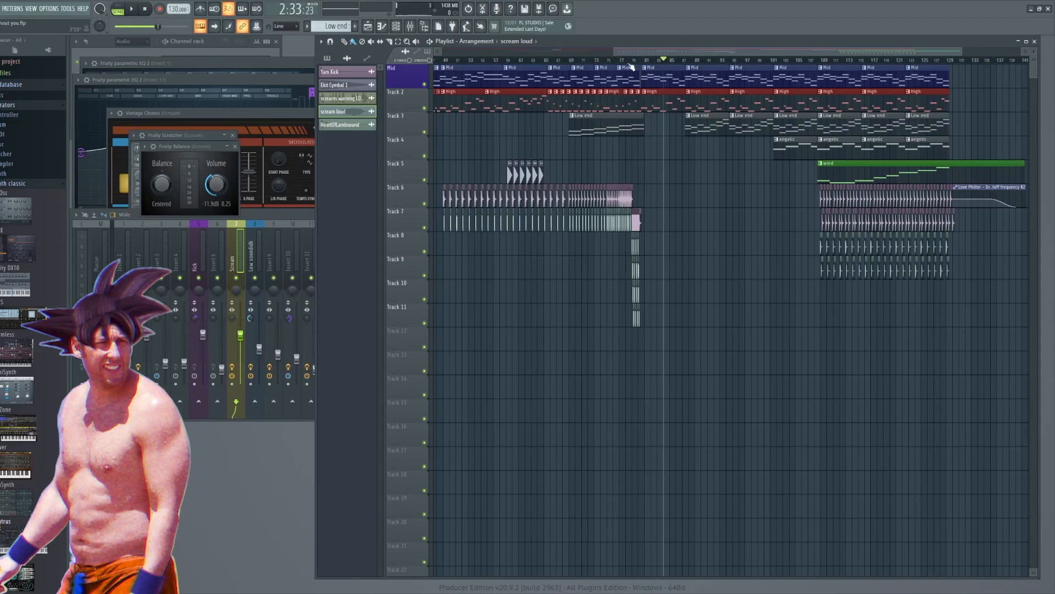
drag(666, 61, 719, 61)
drag(849, 61, 696, 63)
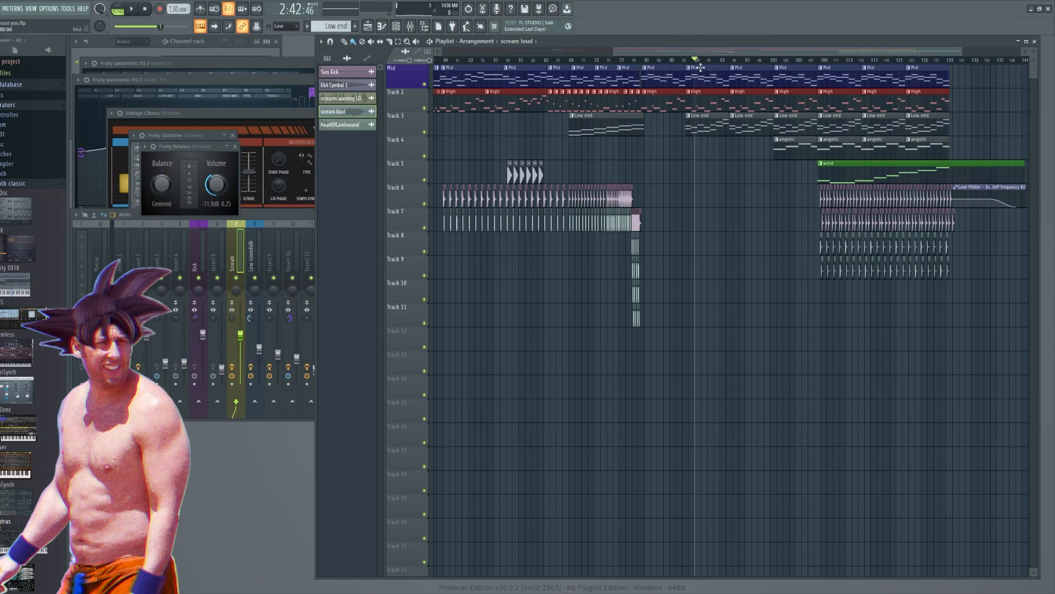
drag(696, 60, 684, 59)
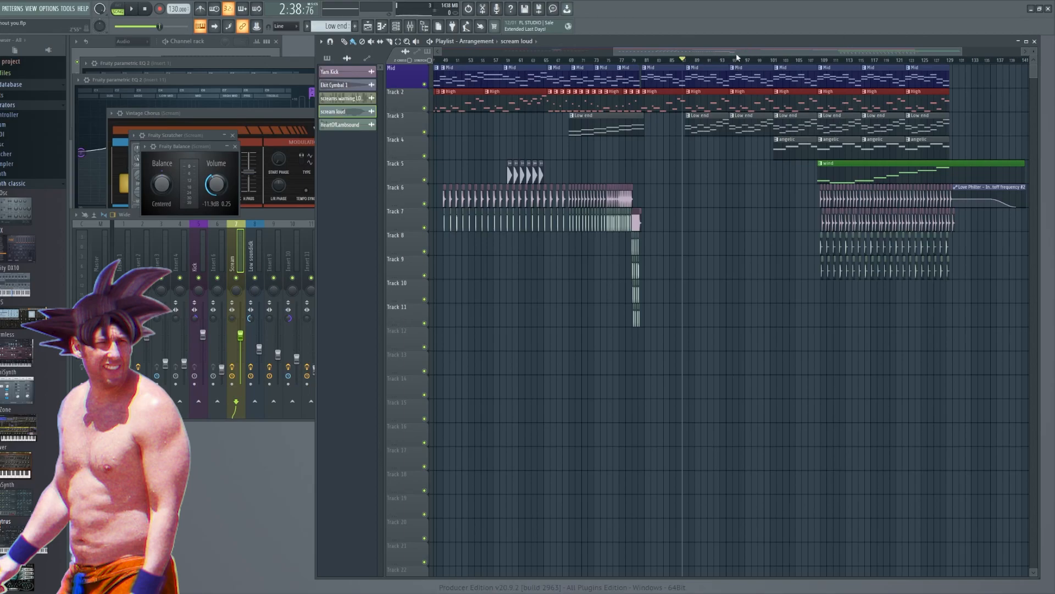
mouse_move(734, 62)
mouse_down()
mouse_move(803, 57)
mouse_move(690, 56)
mouse_up()
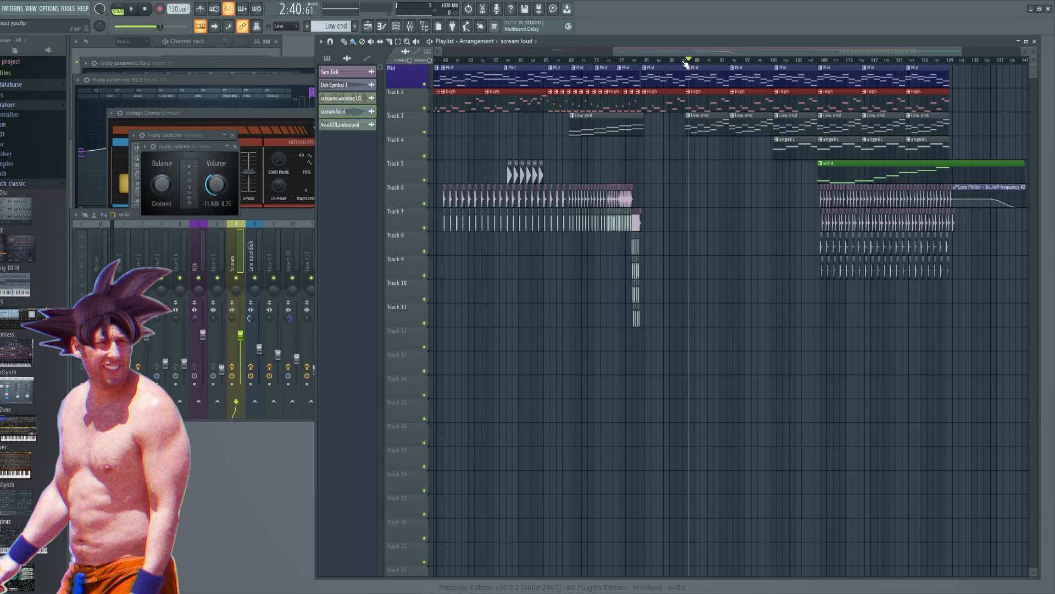
drag(689, 52, 694, 53)
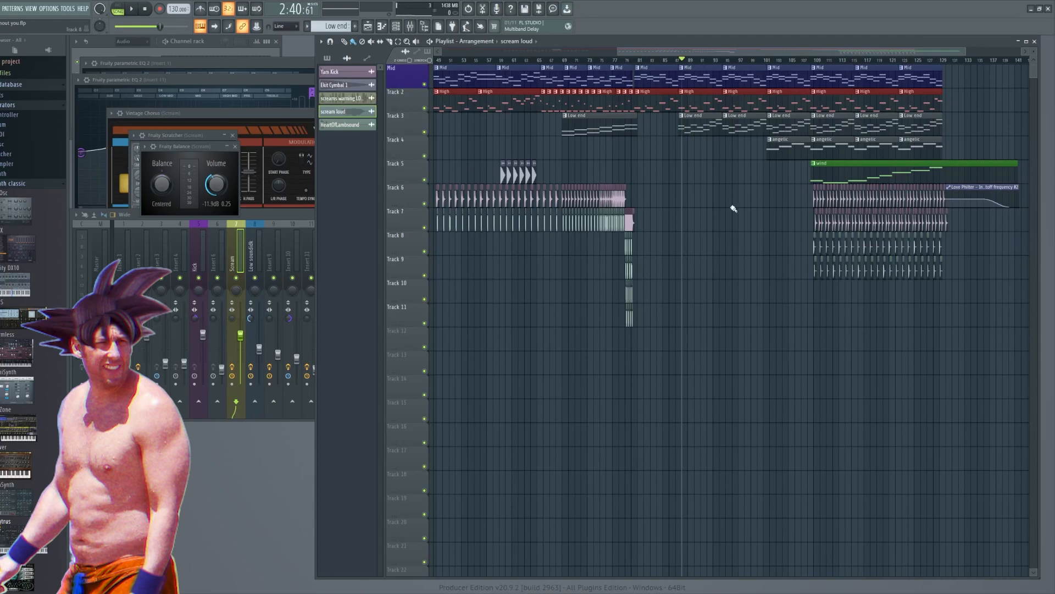
Play the final section from bar 81 through the closing filter automation on Track 6, and stop playback
drag(680, 61, 638, 60)
key(space)
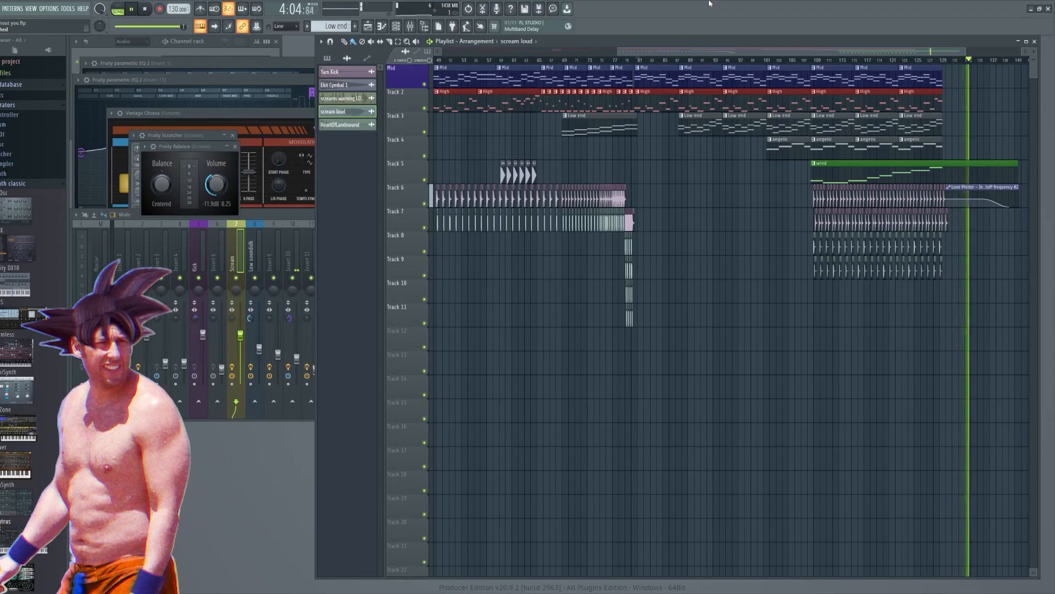
key(space)
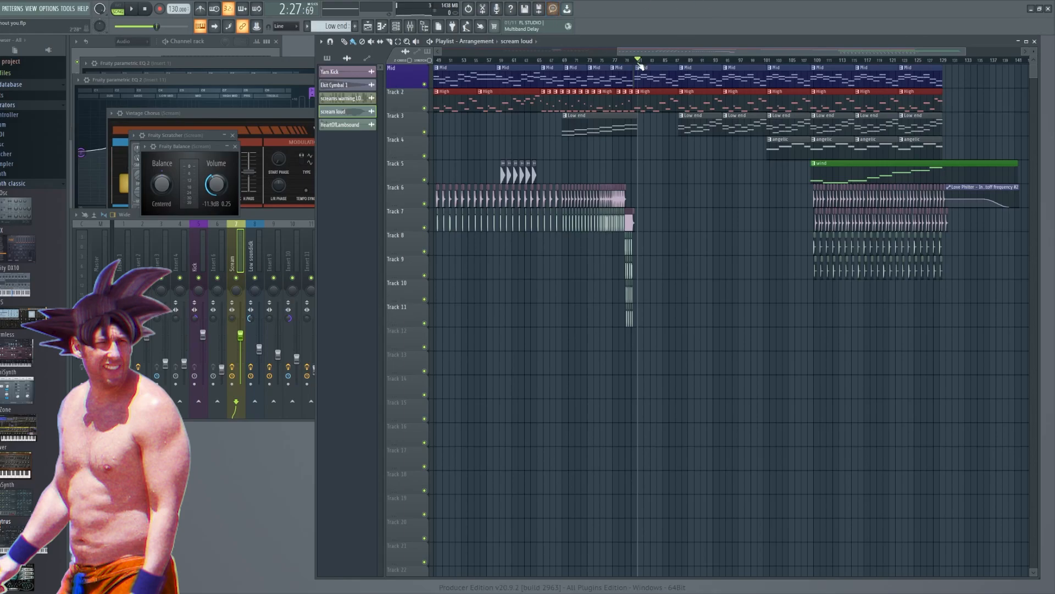
Move the playhead to bar 103 and open the angelic pattern from Track 4 with its Serum #4 synth
drag(649, 62, 759, 60)
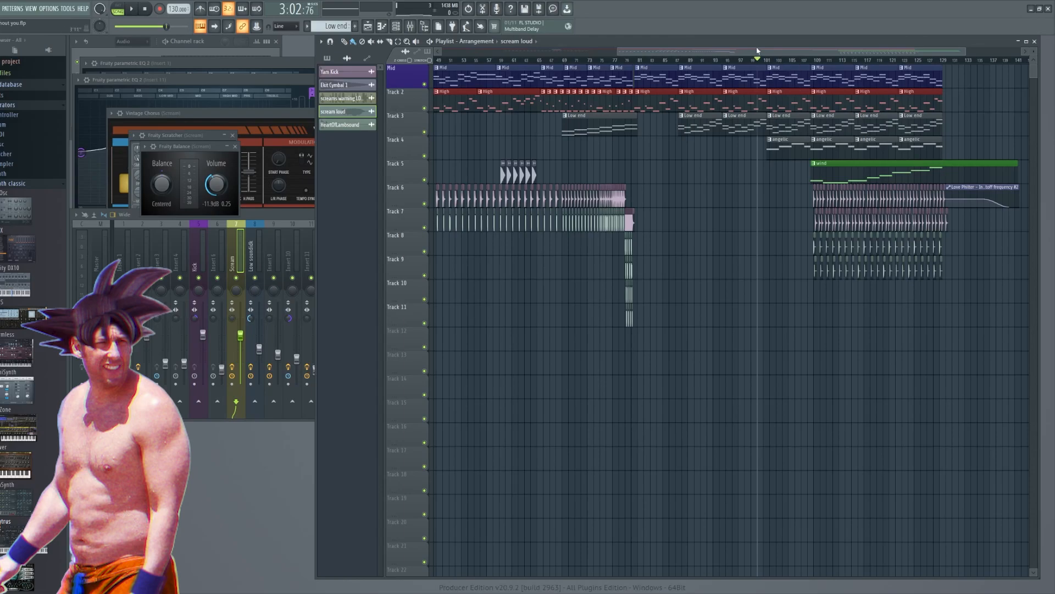
drag(760, 60, 780, 61)
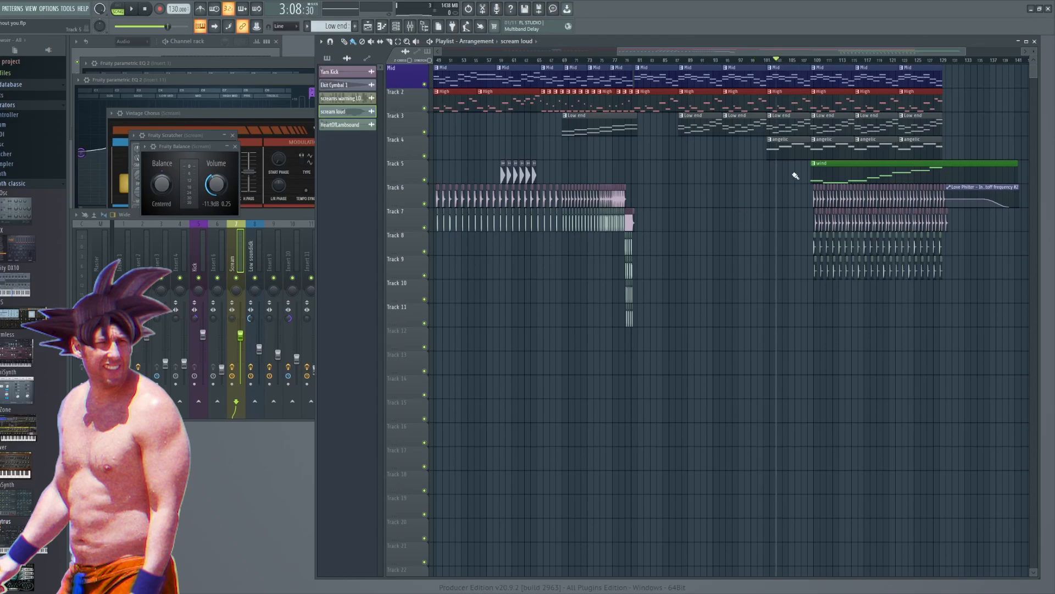
click(781, 150)
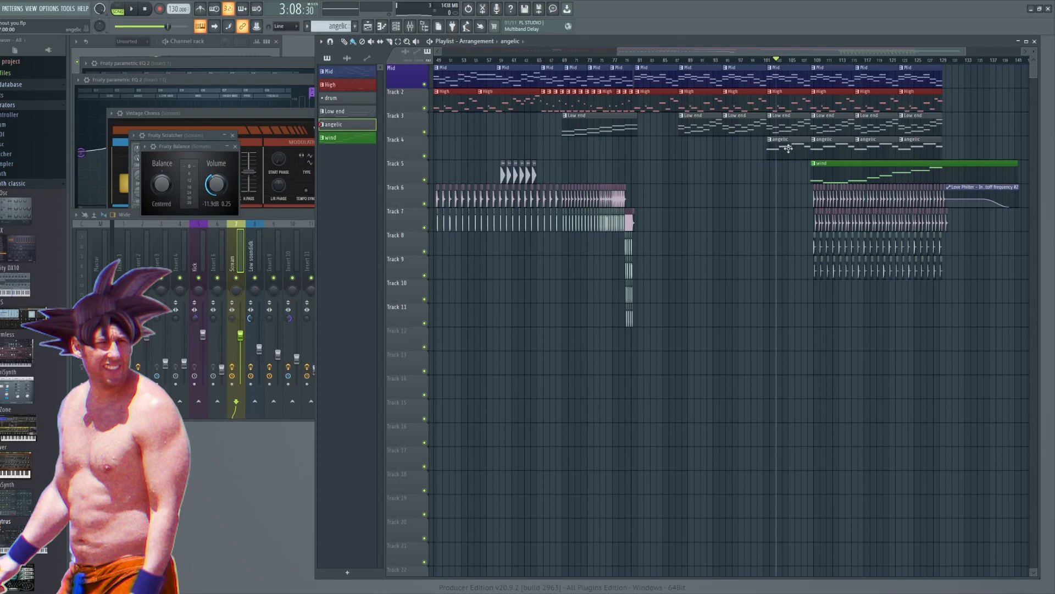
double_click(788, 149)
drag(462, 81, 626, 187)
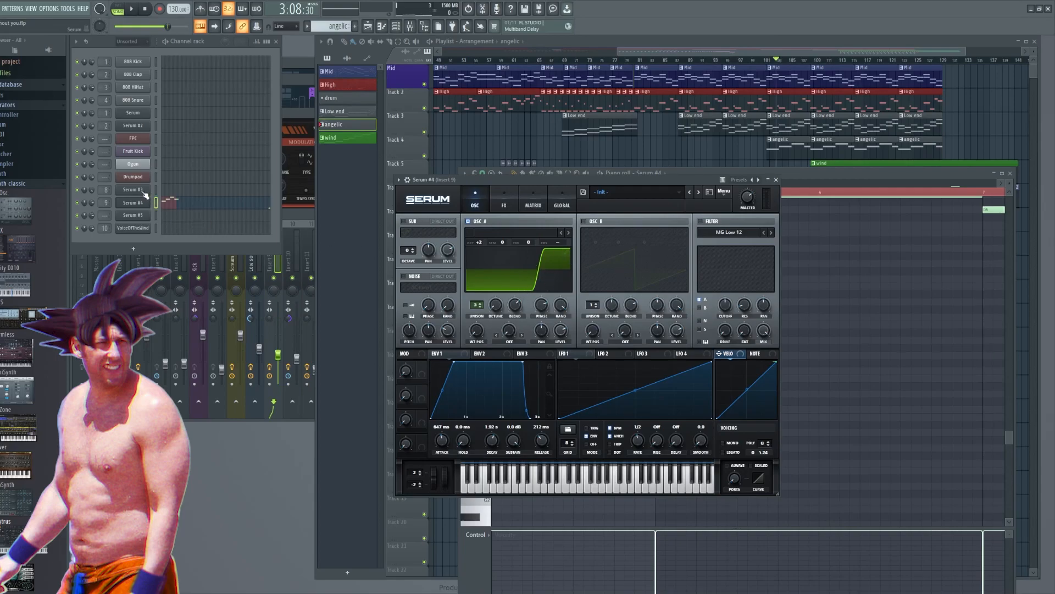
Examine the oscillator and envelope settings of Serum #3, and open Serum #4 for comparison
click(144, 191)
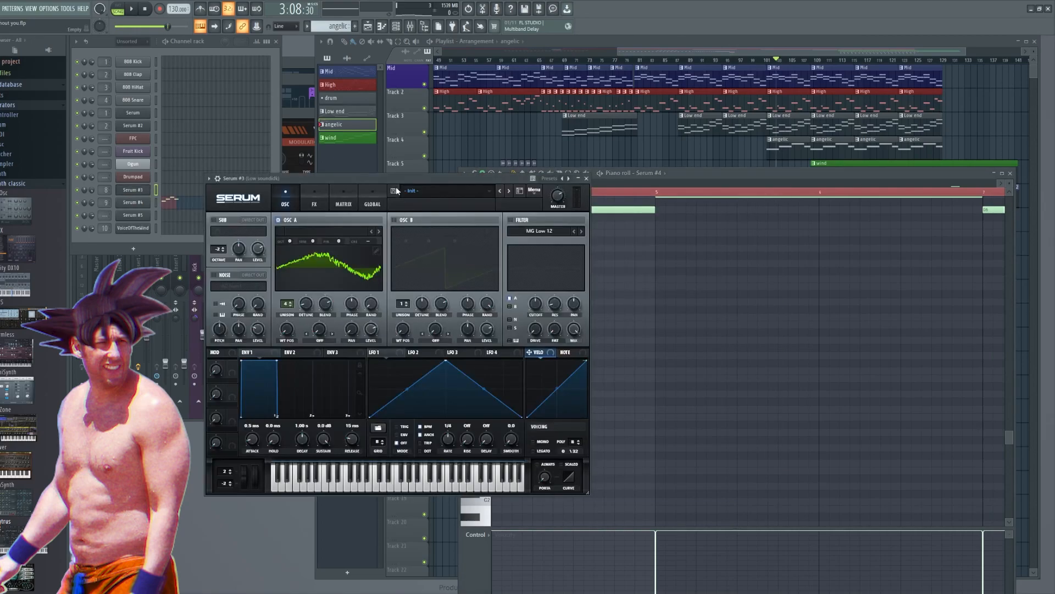
drag(384, 178, 613, 143)
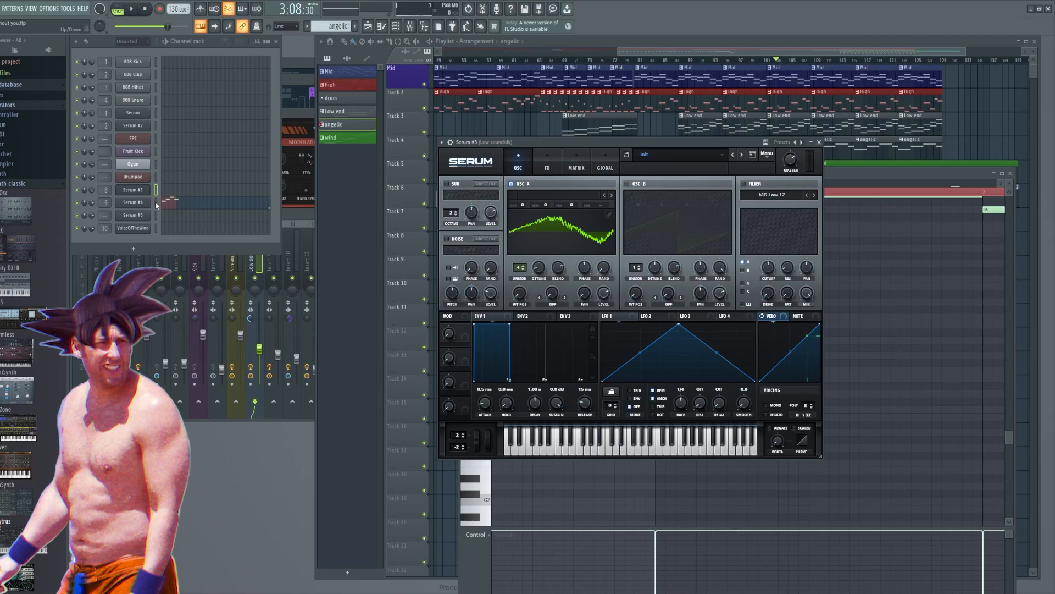
drag(648, 147, 467, 130)
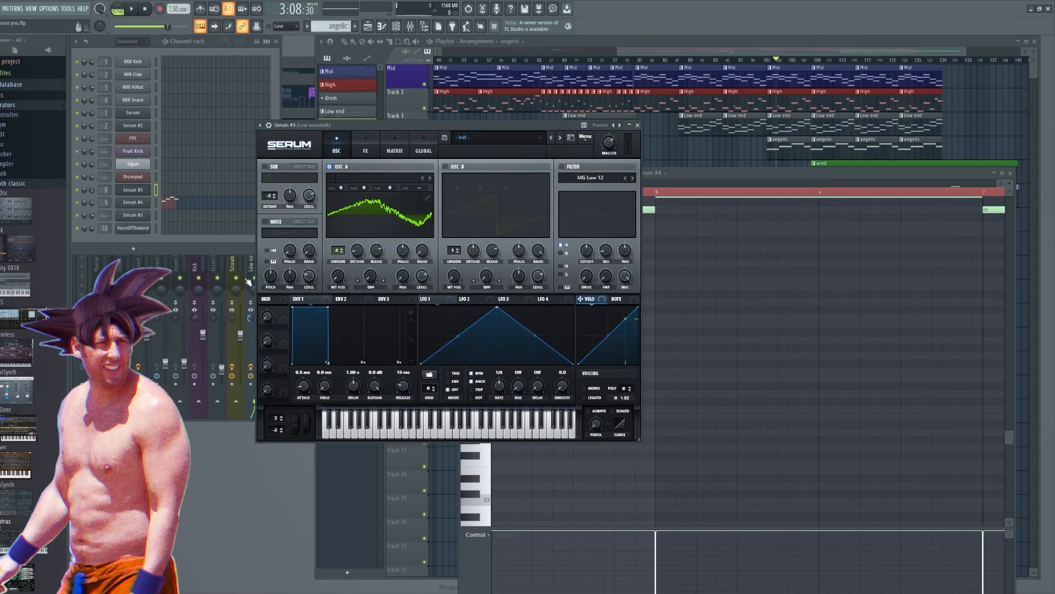
click(145, 204)
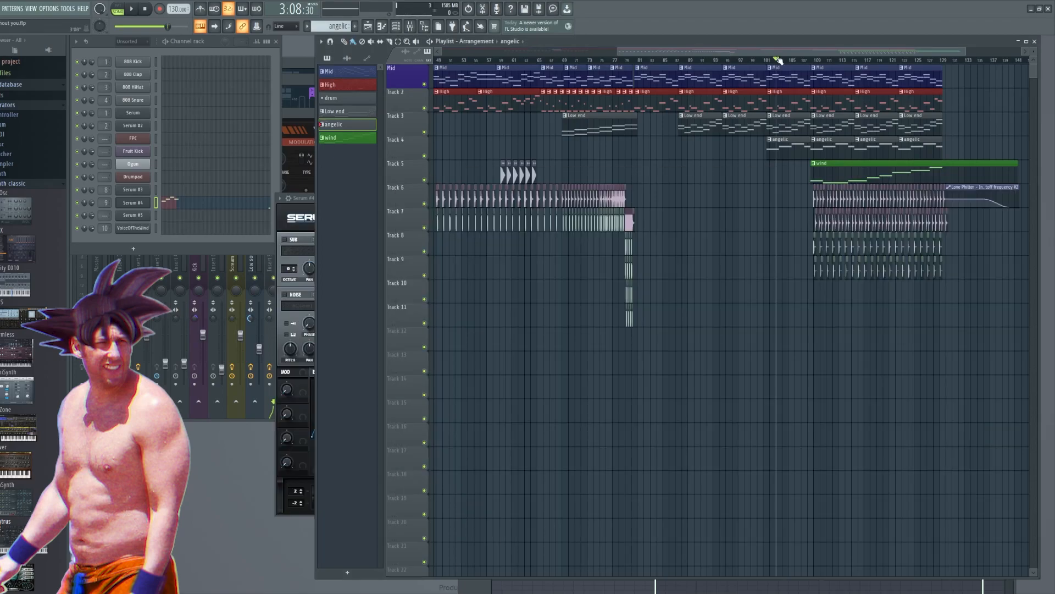
Solo Track 5 and place the playhead at bar 108, just before the wind clip
mouse_move(779, 60)
mouse_down()
mouse_move(824, 61)
mouse_move(804, 62)
mouse_move(814, 61)
mouse_up()
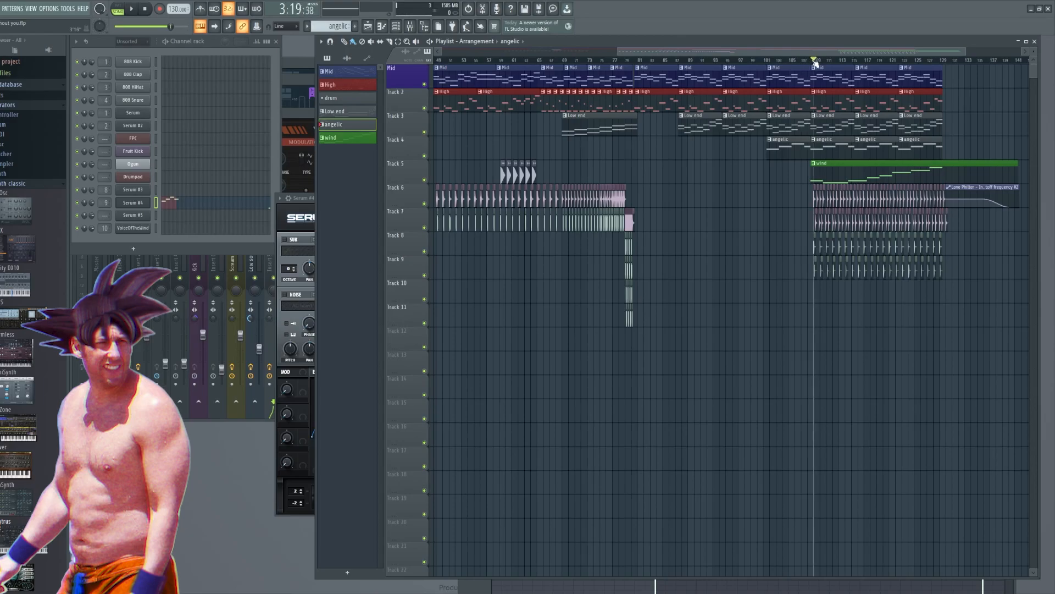
ctrl+click(425, 180)
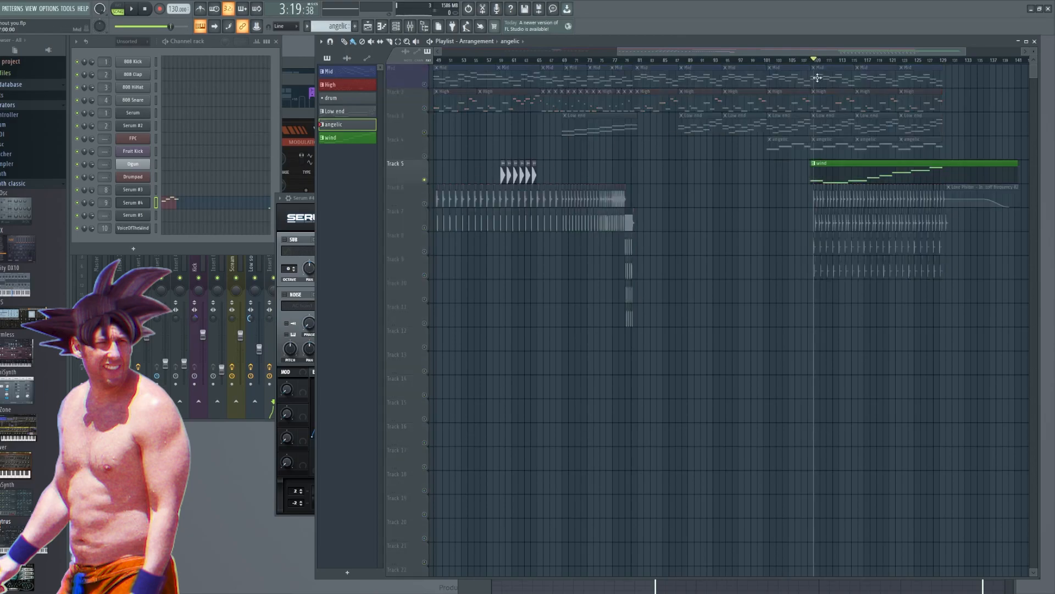
mouse_move(819, 60)
mouse_down()
mouse_move(834, 64)
mouse_move(821, 65)
mouse_up()
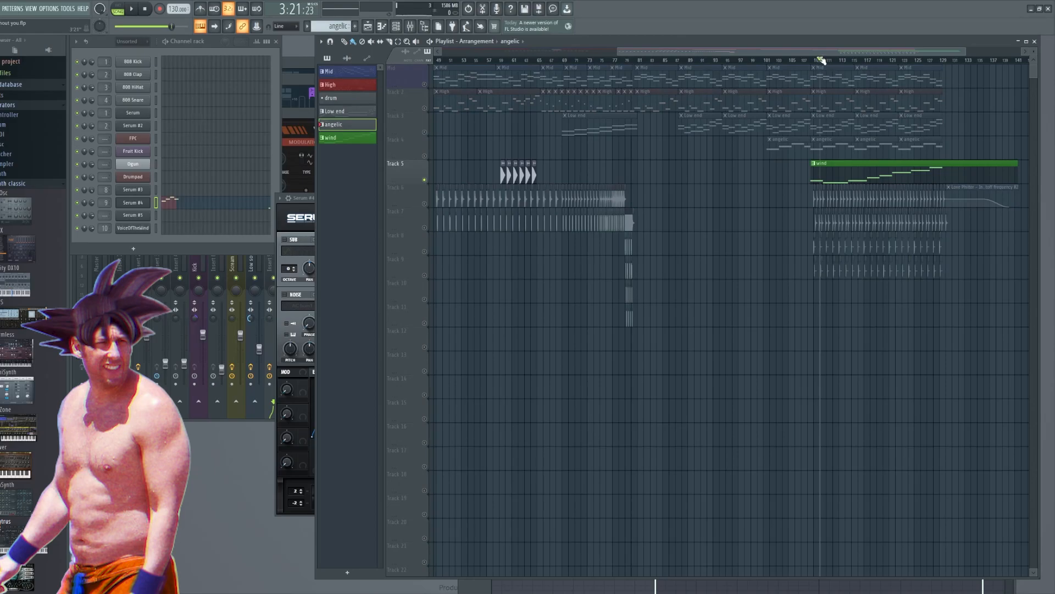
mouse_move(821, 59)
mouse_down()
mouse_move(796, 60)
mouse_move(813, 59)
mouse_up()
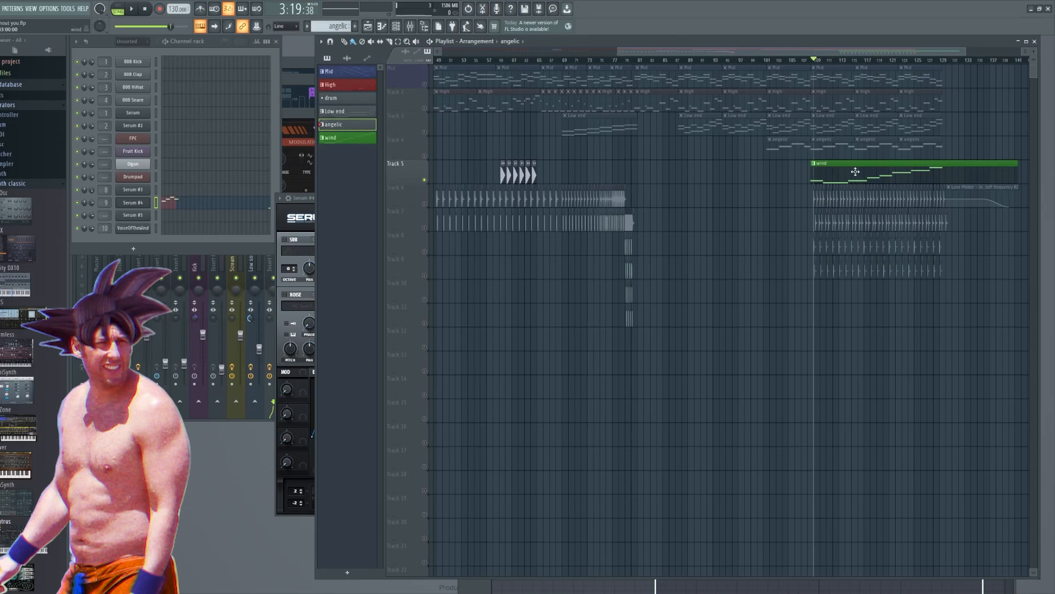
click(808, 61)
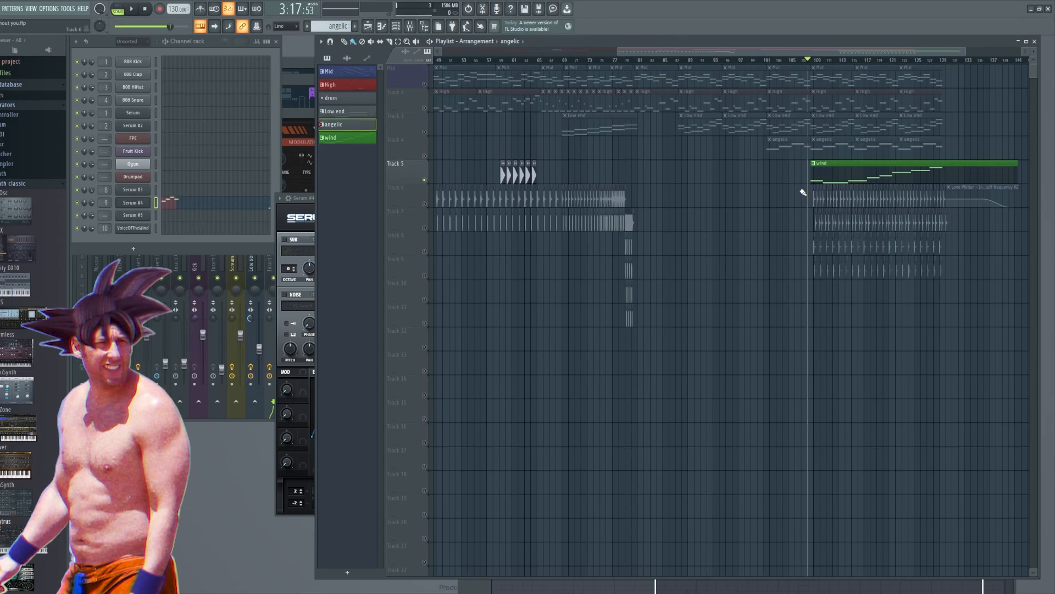
Place the playhead at about bar 127, play the closing part of the soloed wind clip, and stop playback
click(929, 61)
drag(930, 65, 935, 64)
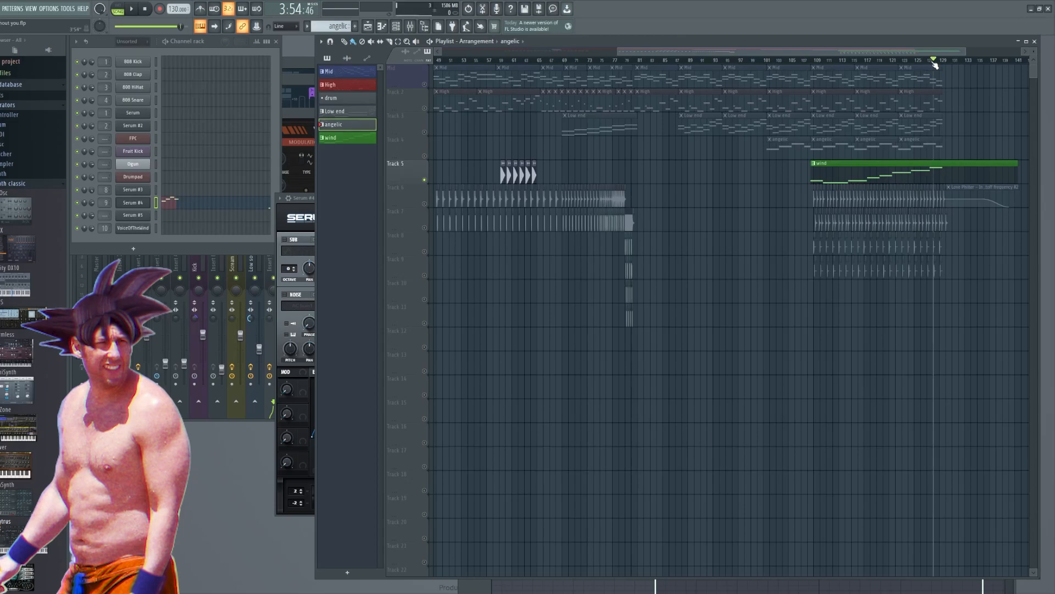
key(space)
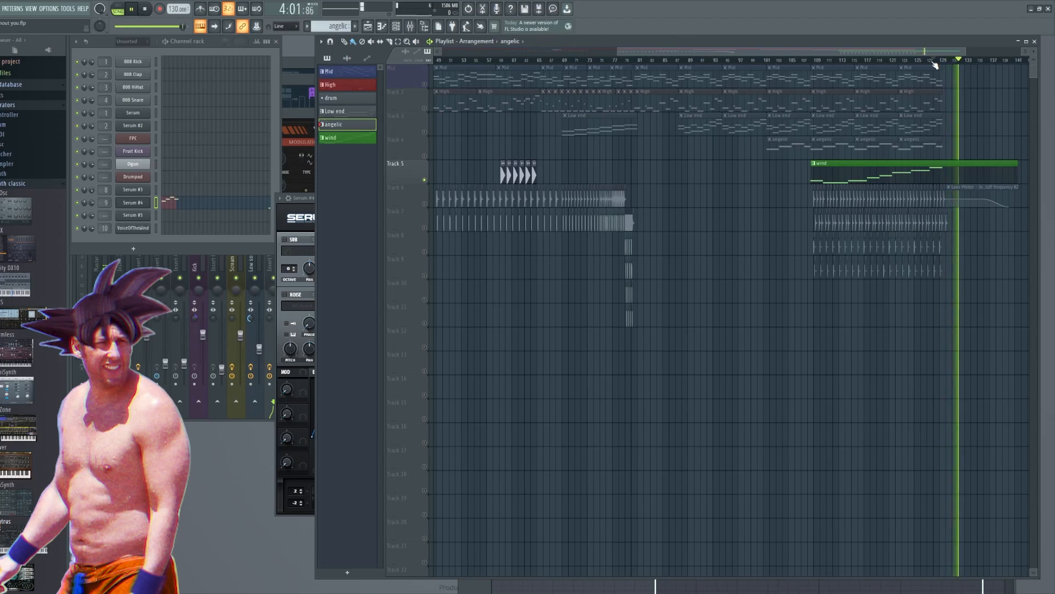
key(space)
Open the VoiceOfTheWind Serum synth, audition notes on it, and examine its oscillators and effects chain
click(133, 227)
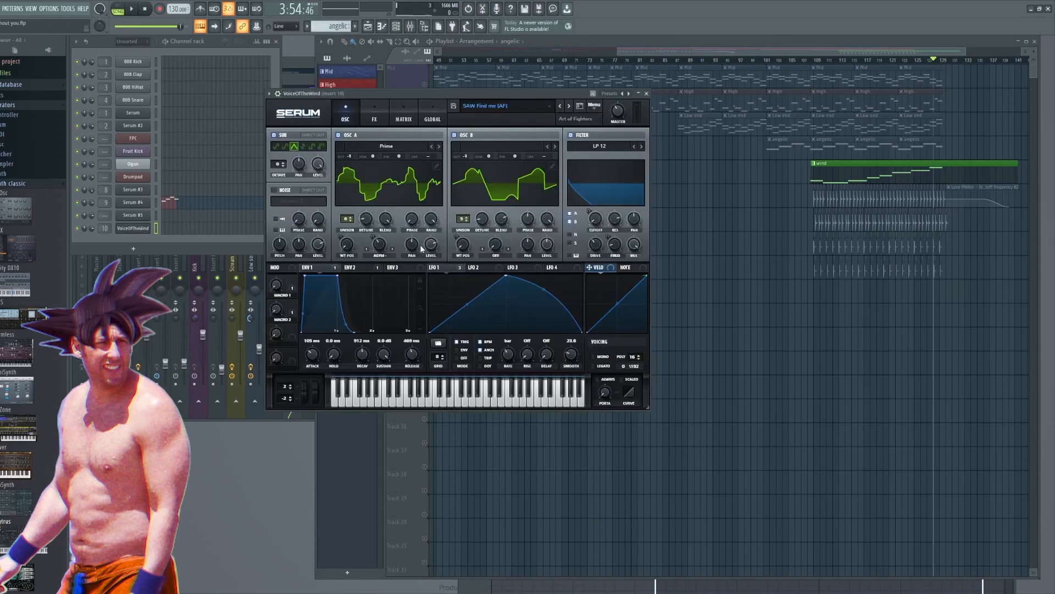
click(362, 120)
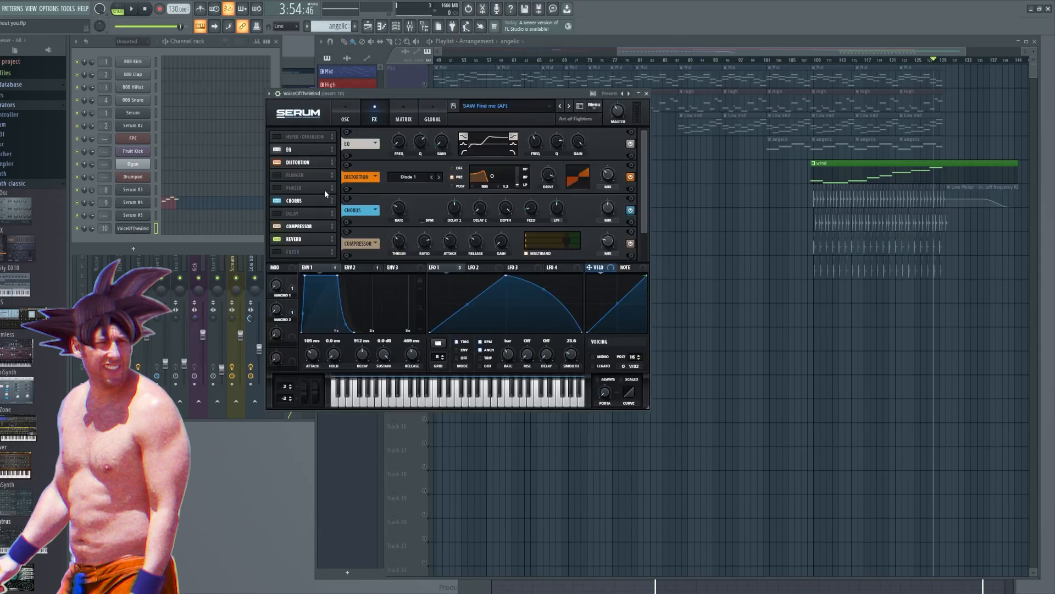
click(345, 118)
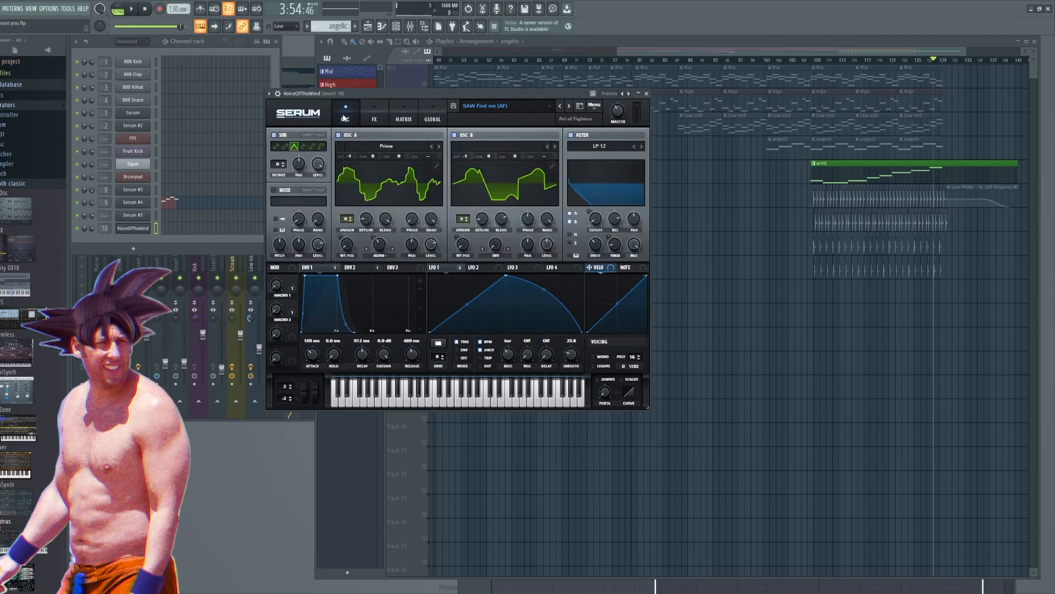
key(z)
key(c)
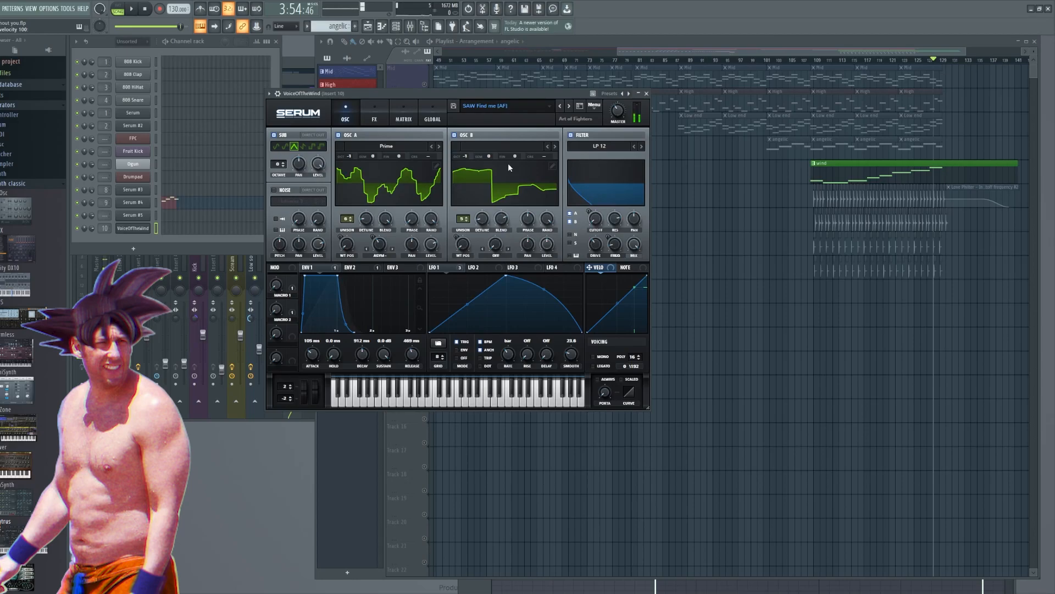
click(383, 114)
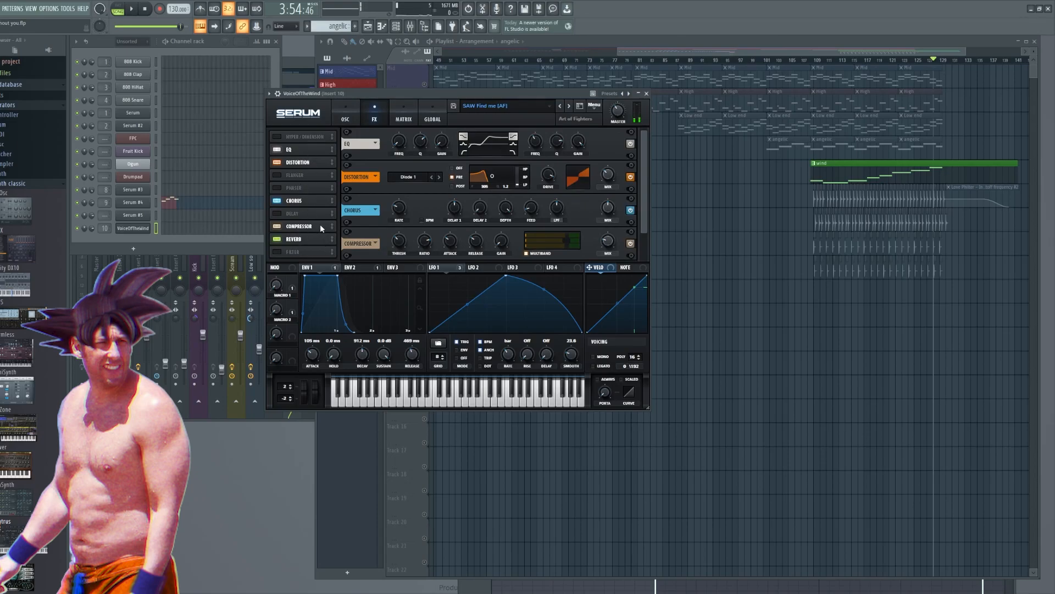
click(296, 223)
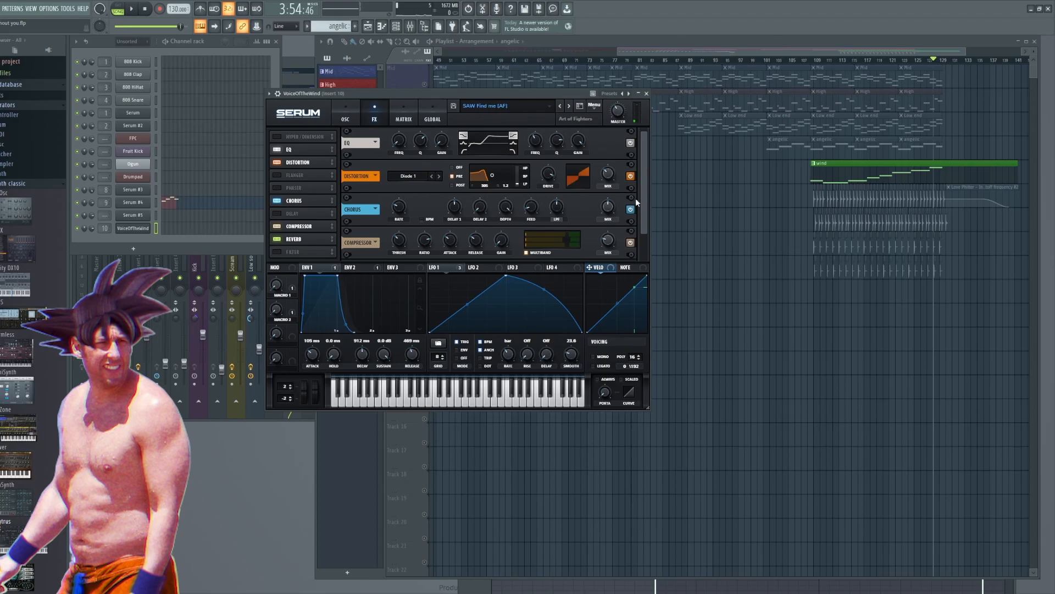
Return to the playlist, move the playhead to about bar 134, and unsolo Track 5
click(671, 43)
mouse_move(931, 61)
mouse_down()
mouse_move(993, 77)
mouse_move(980, 70)
mouse_up()
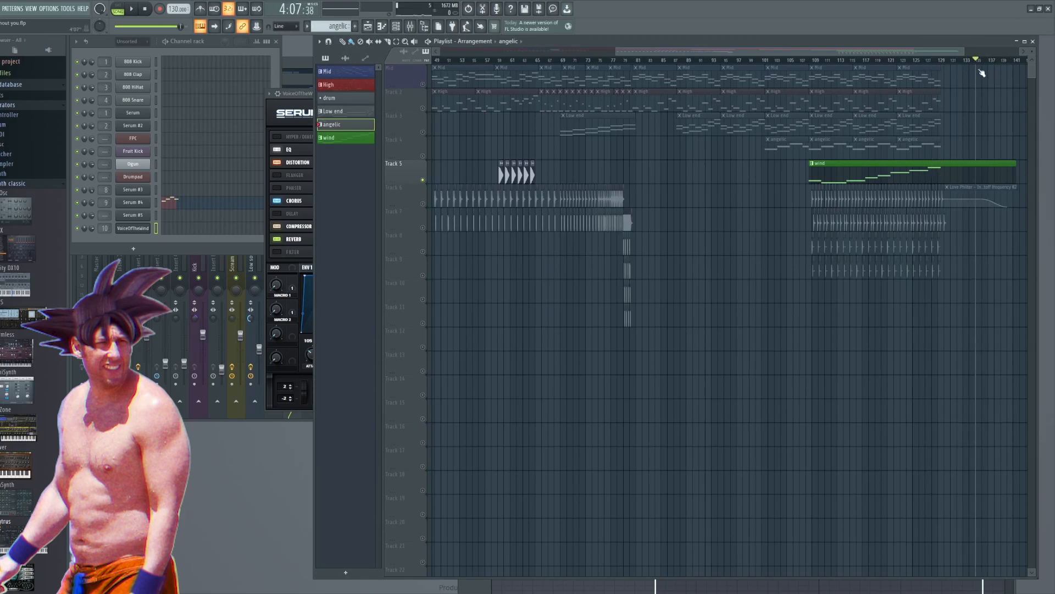
right_click(423, 180)
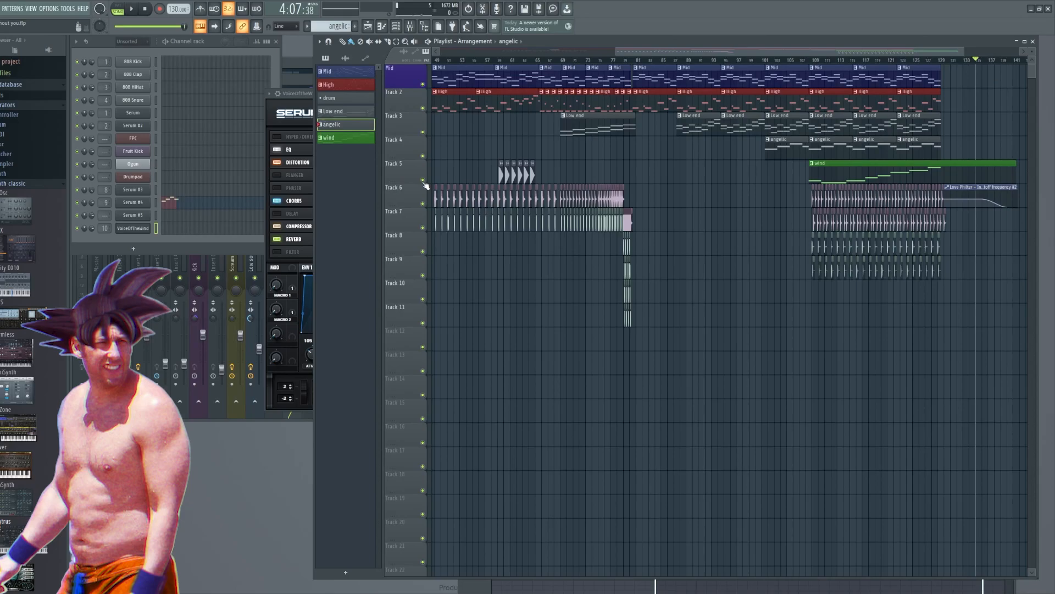
Review the final section by moving the playhead from bar 109 to about bar 138, near the end of the filter automation
mouse_move(926, 62)
mouse_down()
mouse_move(676, 53)
mouse_move(859, 69)
mouse_move(815, 66)
mouse_up()
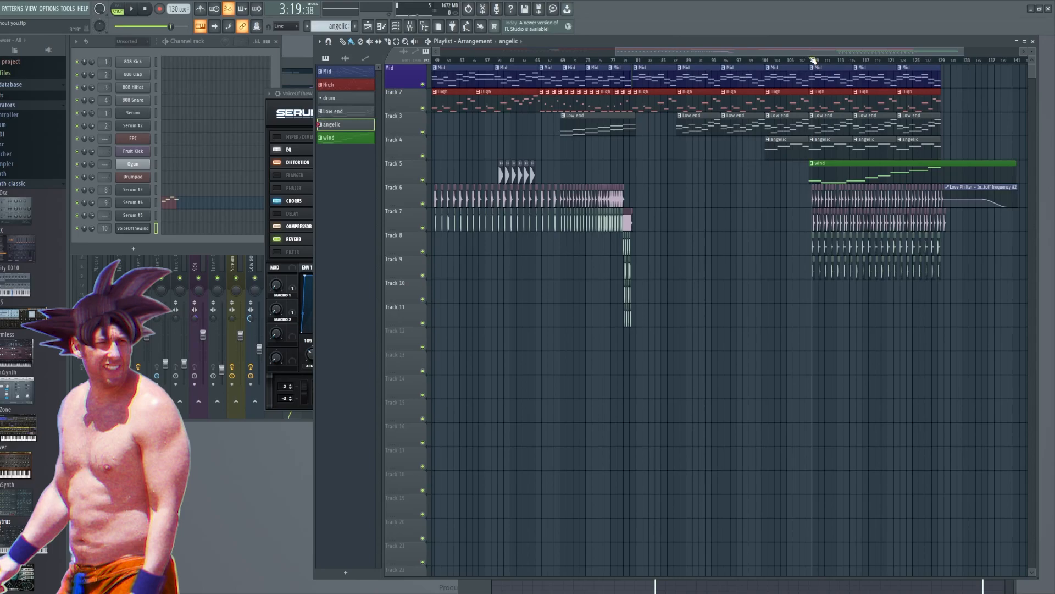
drag(813, 61, 954, 80)
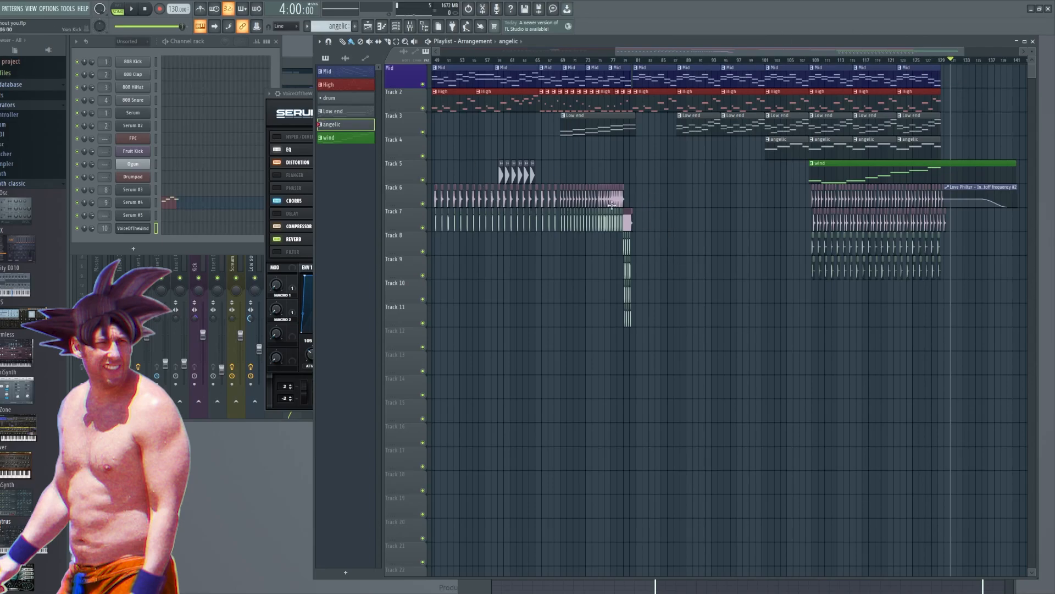
drag(676, 233, 480, 211)
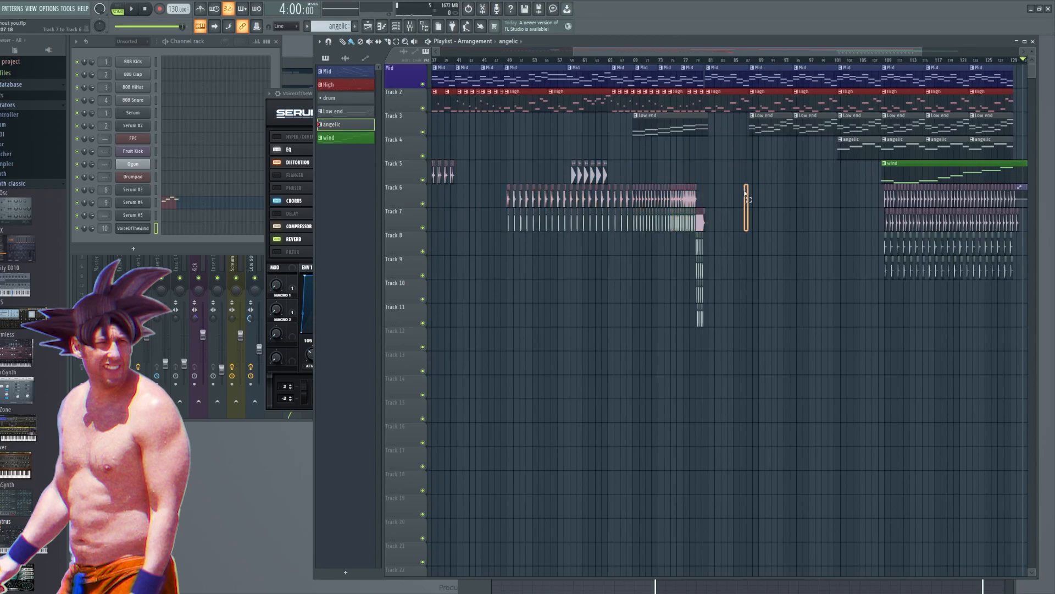
drag(823, 54, 963, 65)
mouse_move(772, 65)
mouse_down()
mouse_move(784, 64)
mouse_move(761, 61)
mouse_move(783, 62)
mouse_up()
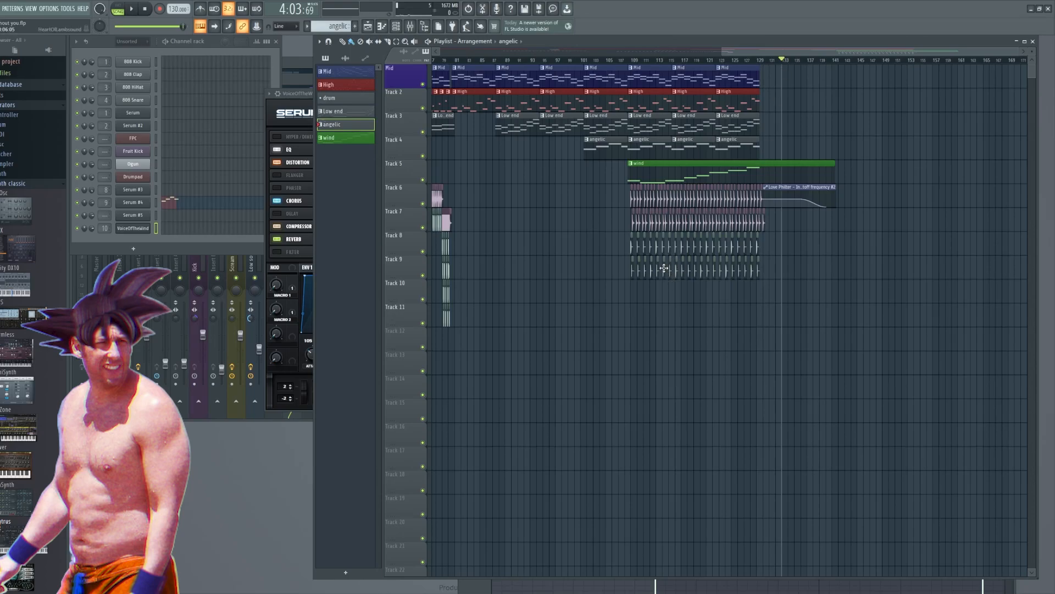
drag(784, 62, 819, 63)
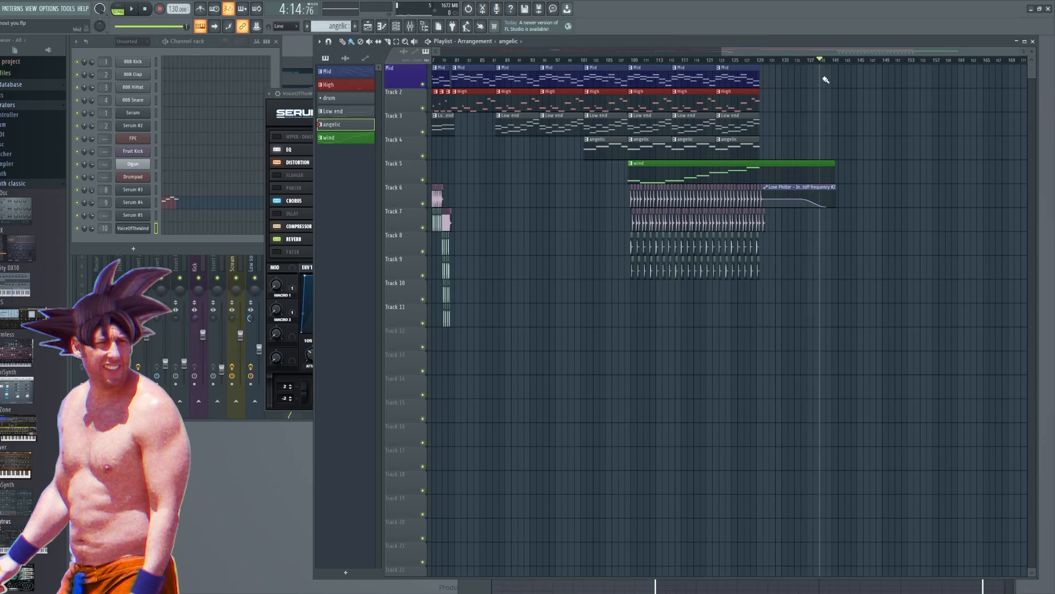